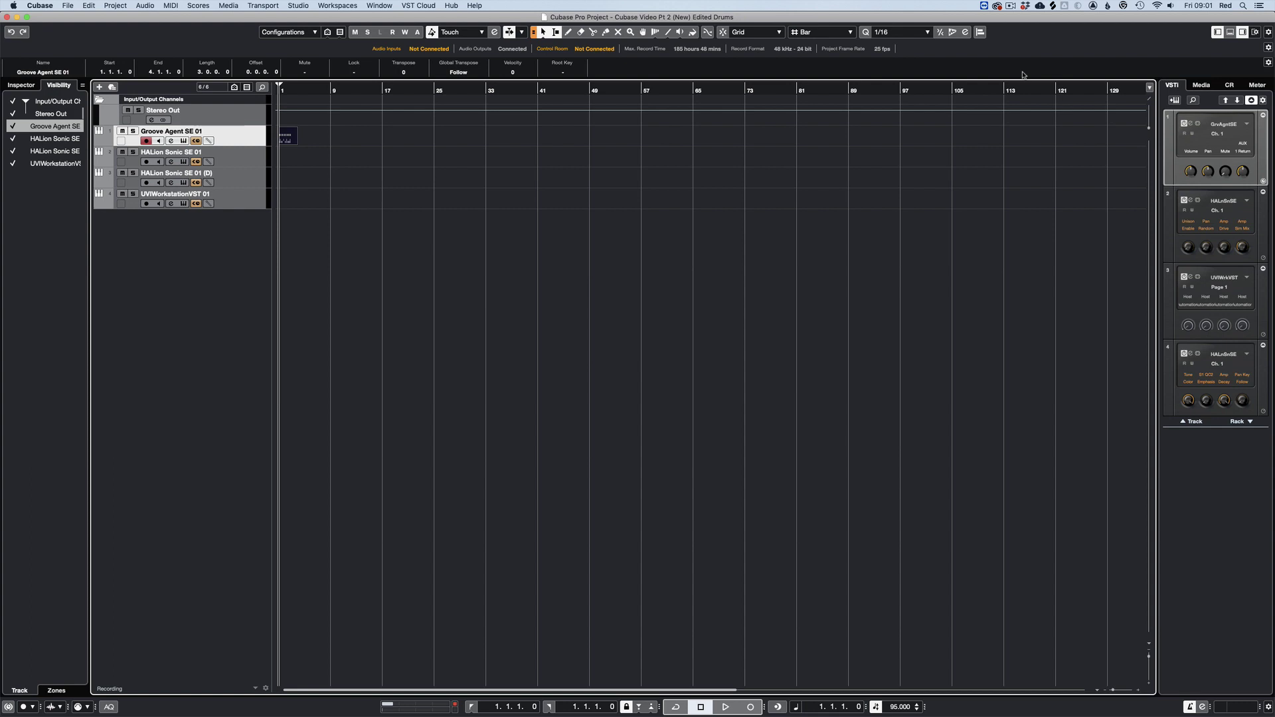
Switch to Logic Pro X and look through the quantize options for the Deep End region
key(super+Tab)
key(super+Tab)
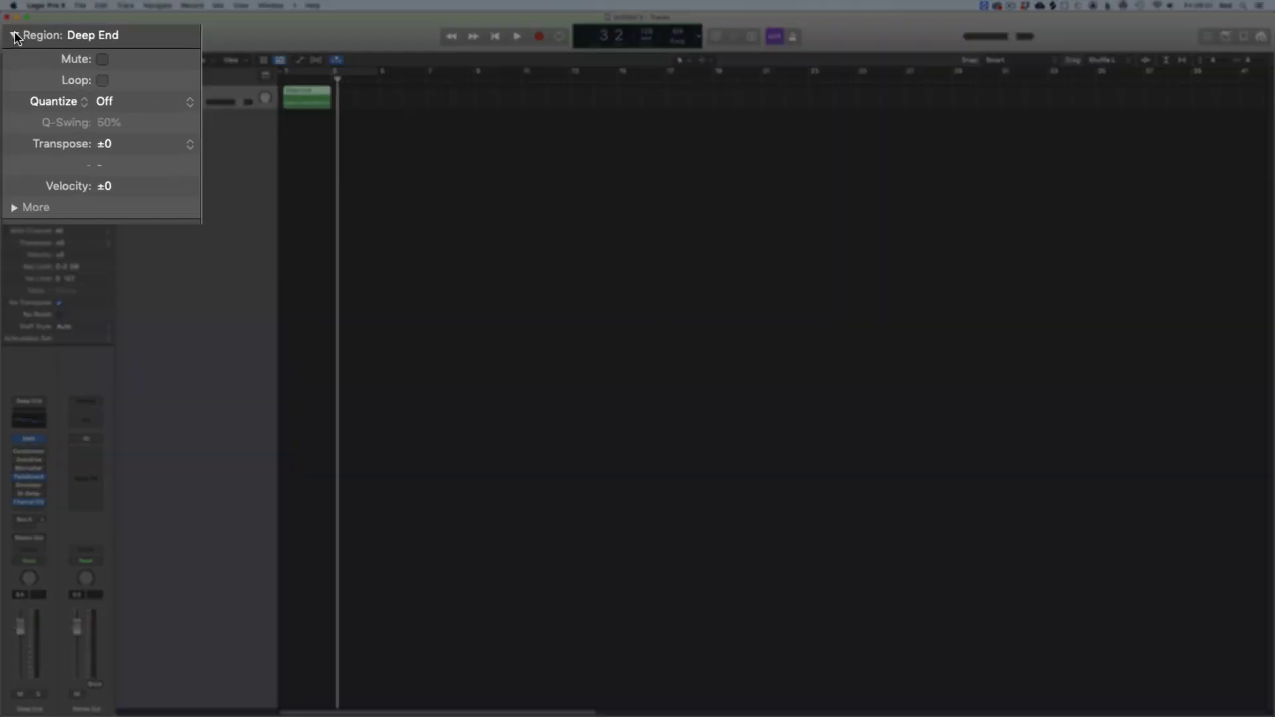
click(9, 74)
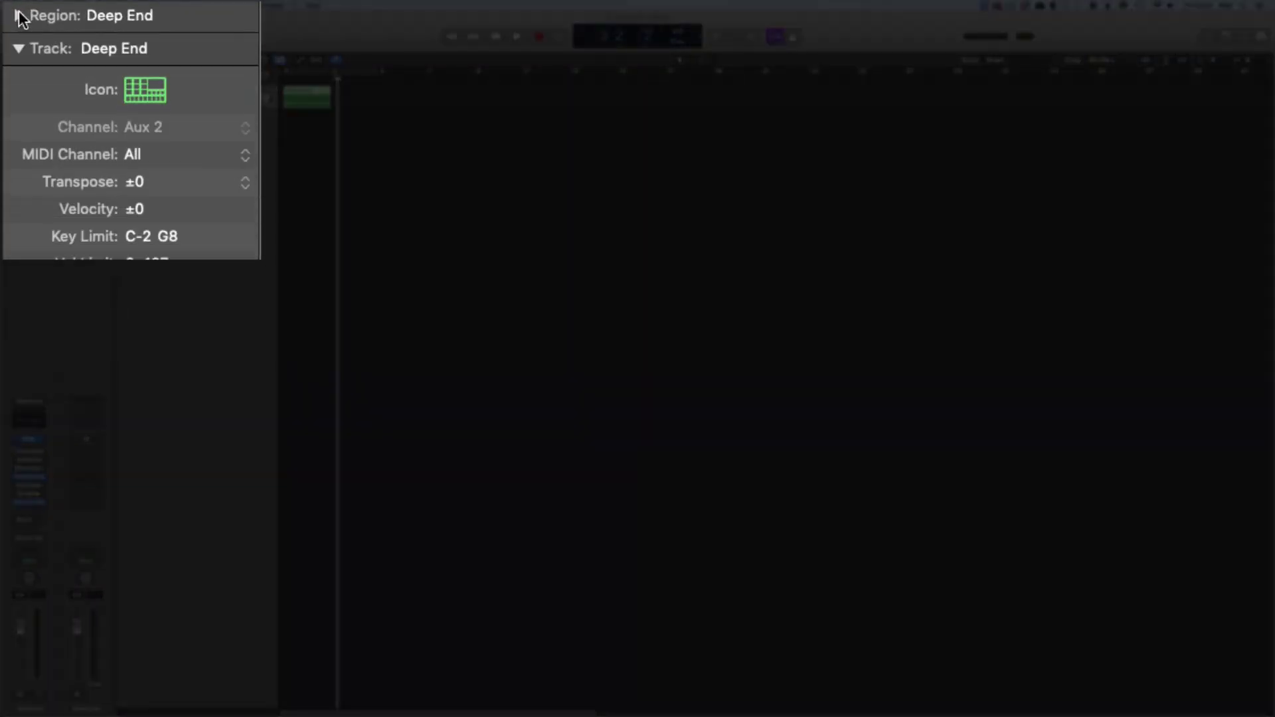
click(19, 15)
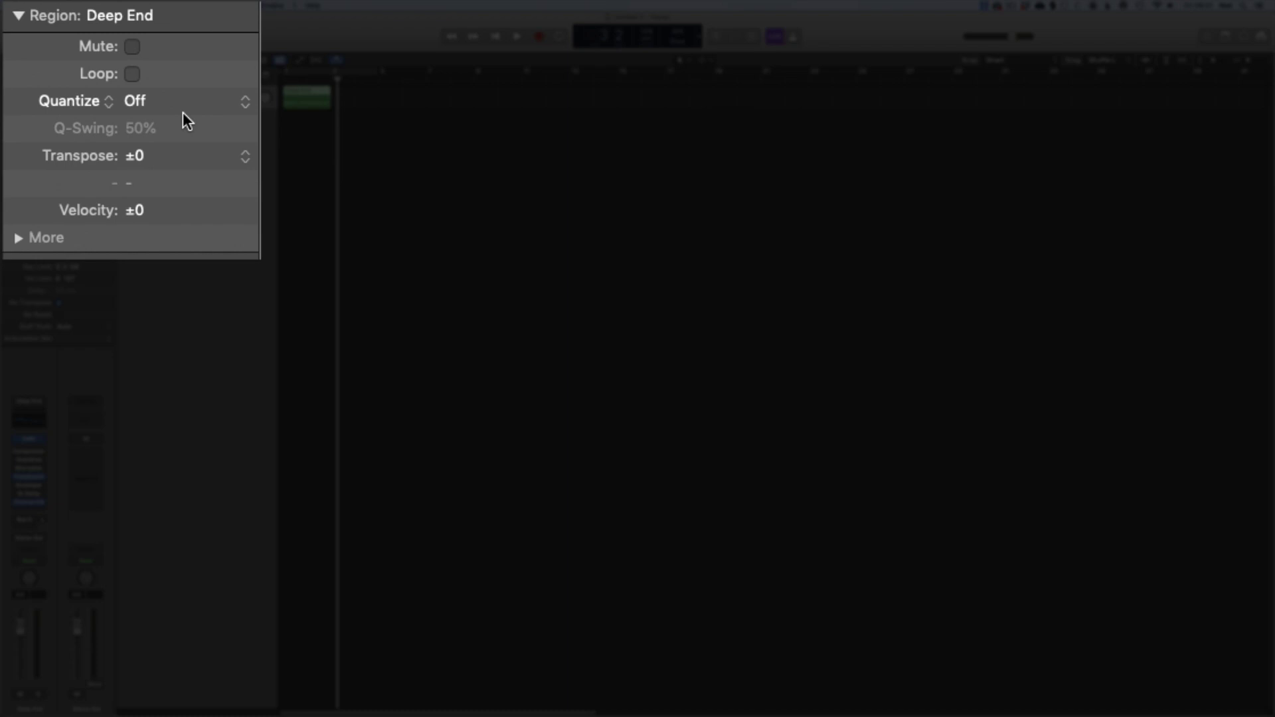
click(126, 97)
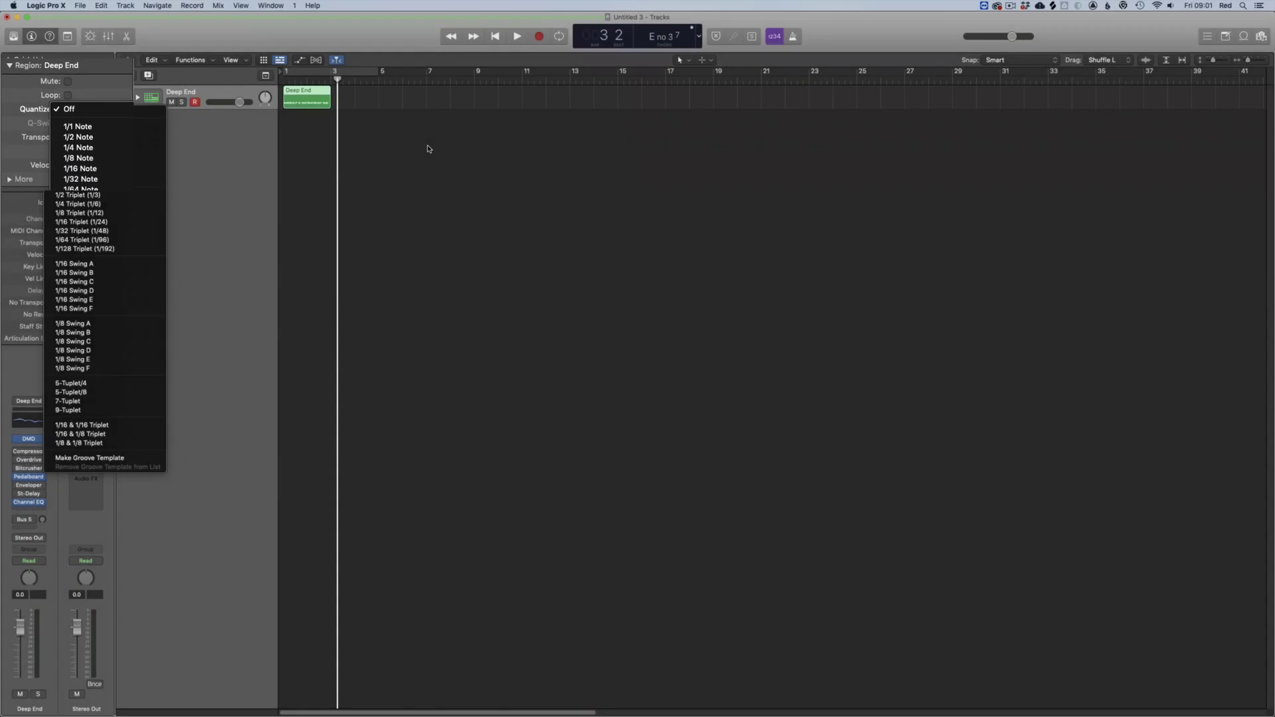
click(311, 77)
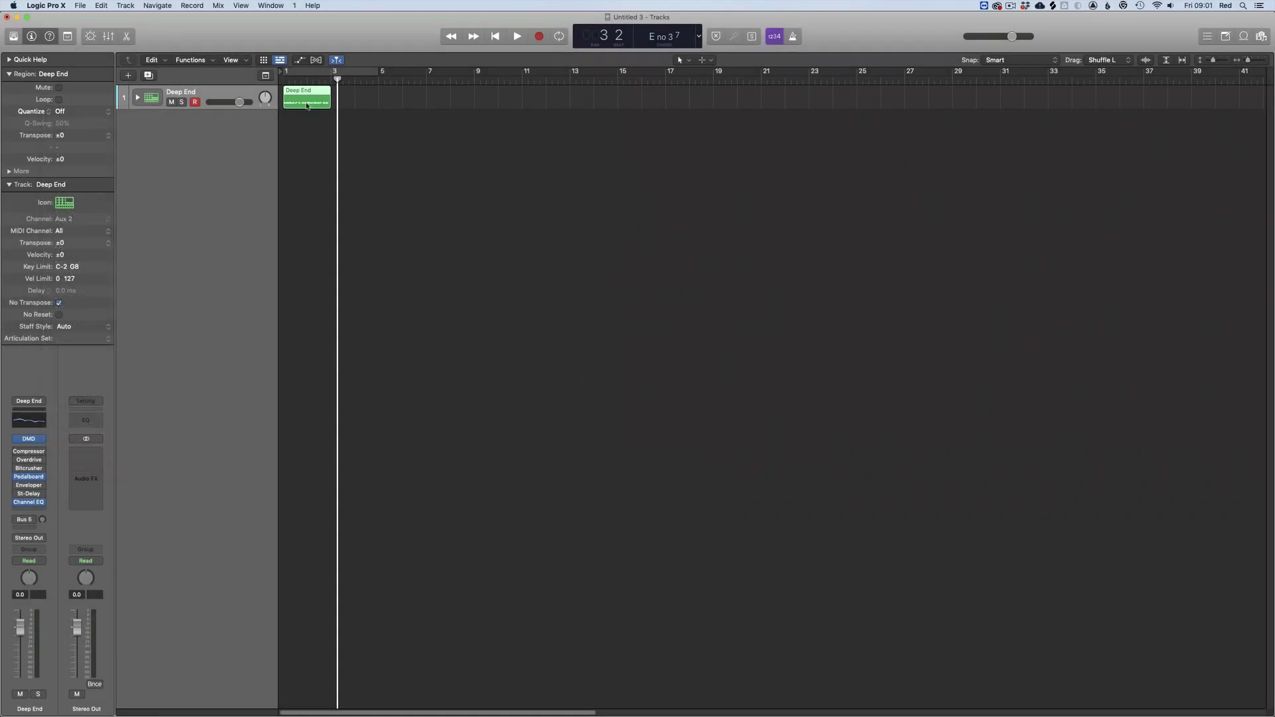
Open the Deep End region in the Piano Roll and try quantizing the whole region to 1/16 Note
double_click(306, 100)
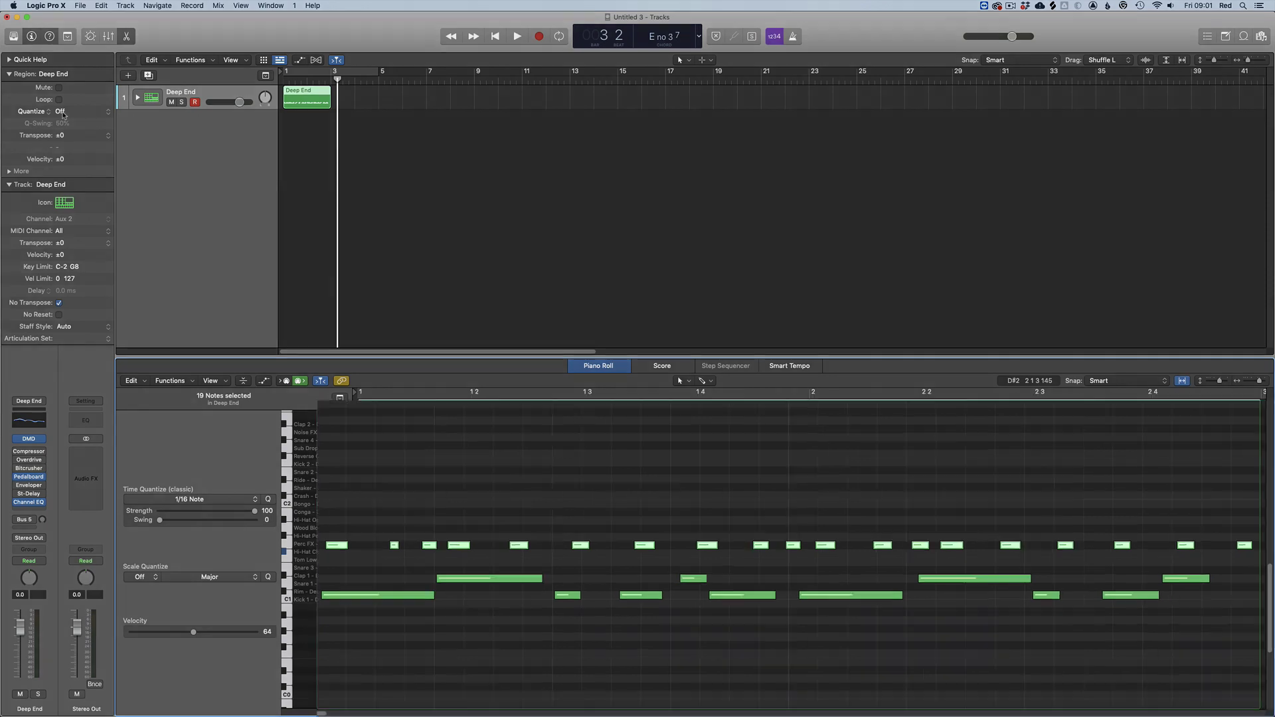
click(63, 114)
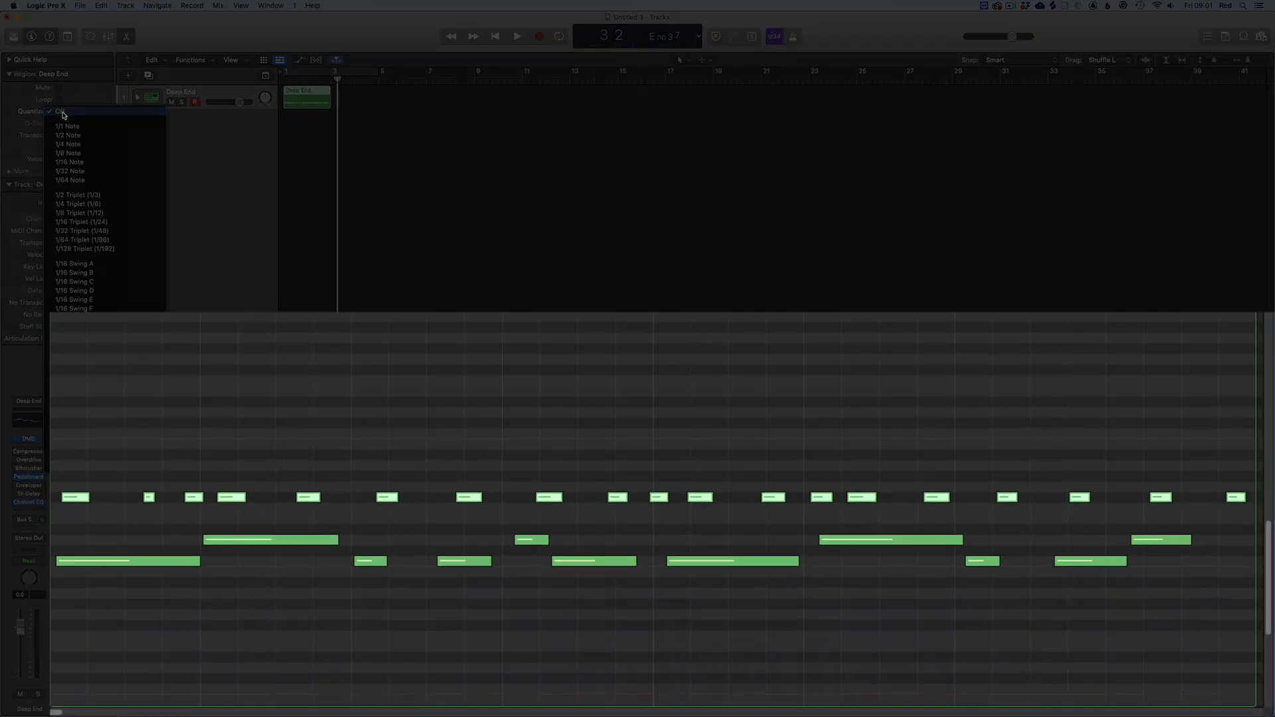
click(67, 162)
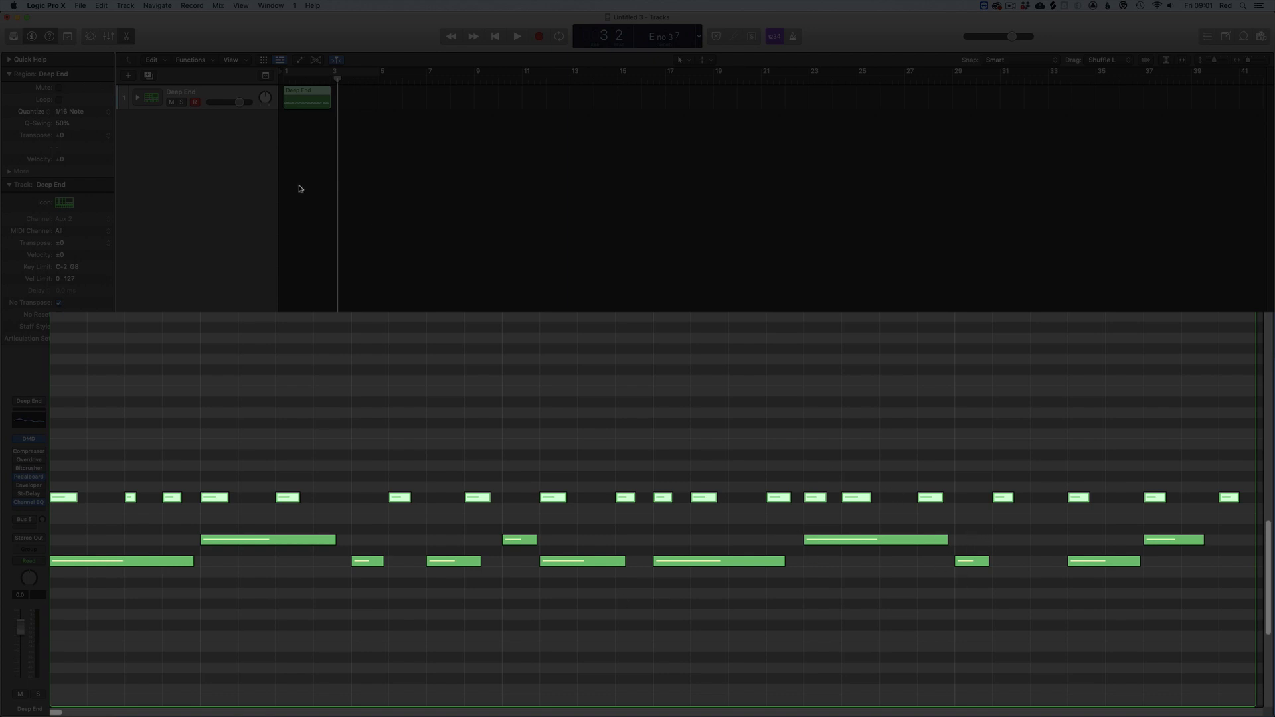
key(super+z)
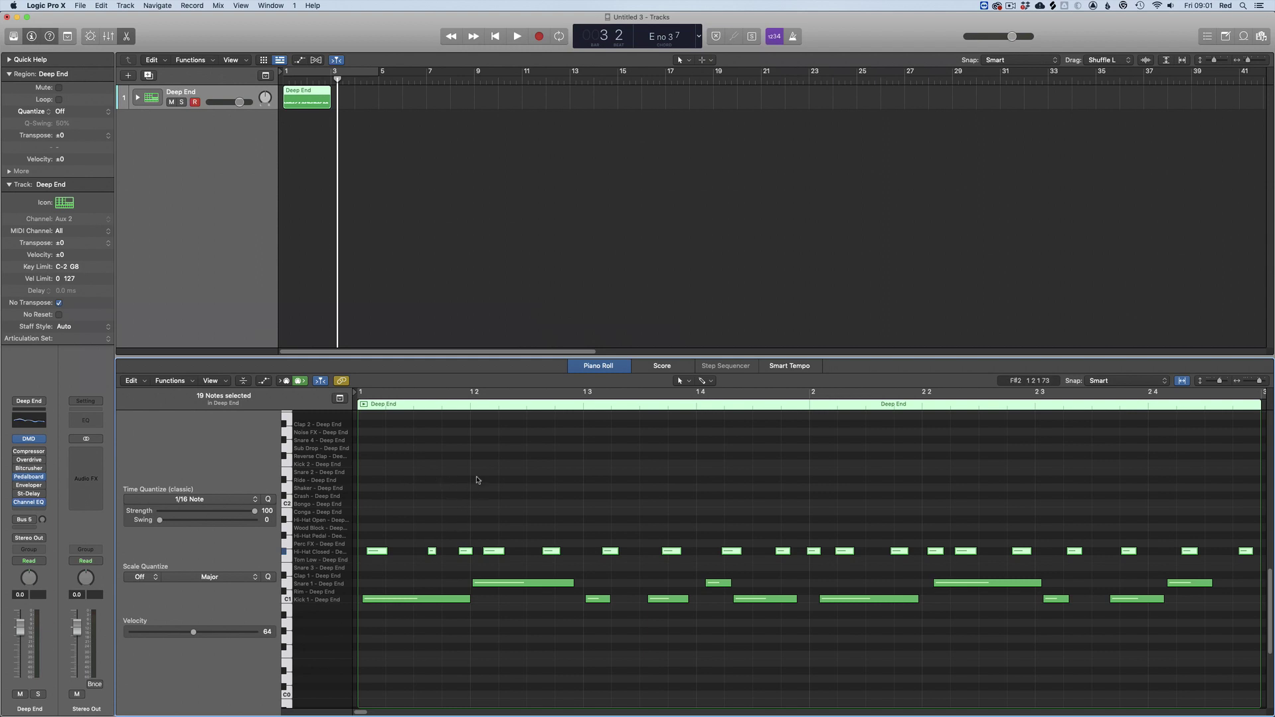
Quantize only the closed hi-hat notes of the Deep End region to 1/16 Note with strength 100
click(312, 556)
click(269, 500)
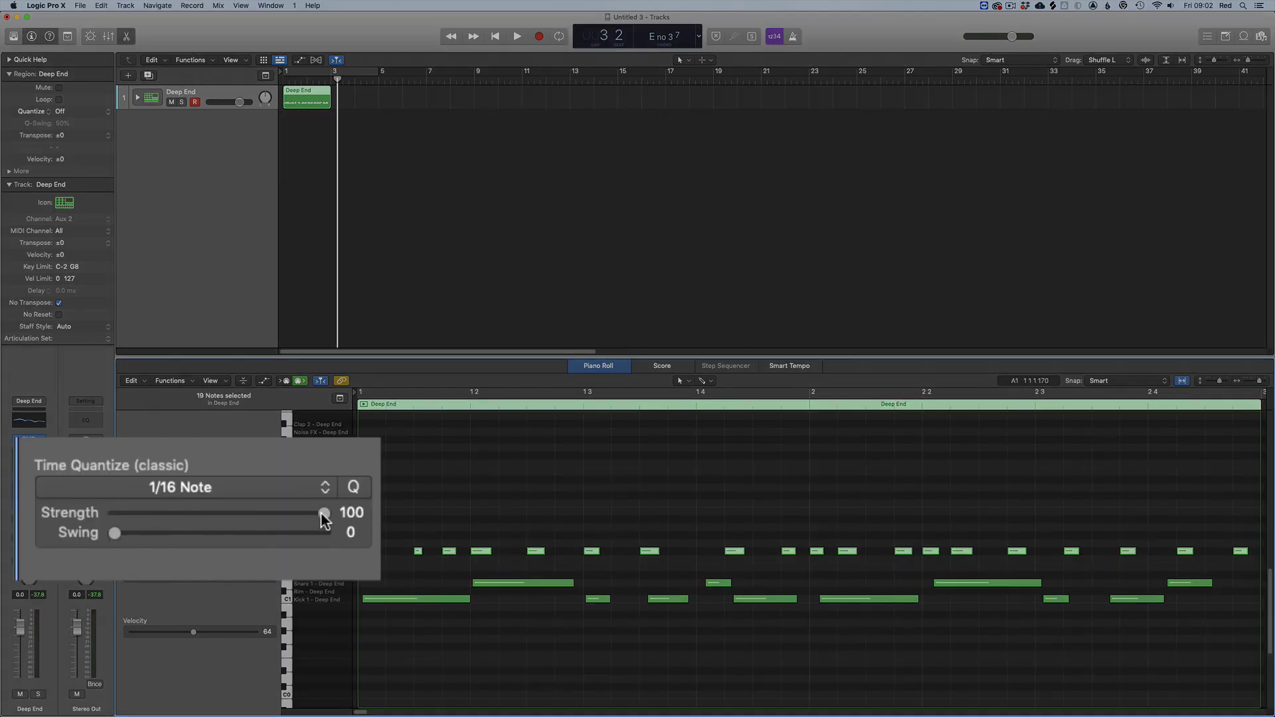
drag(254, 510, 284, 509)
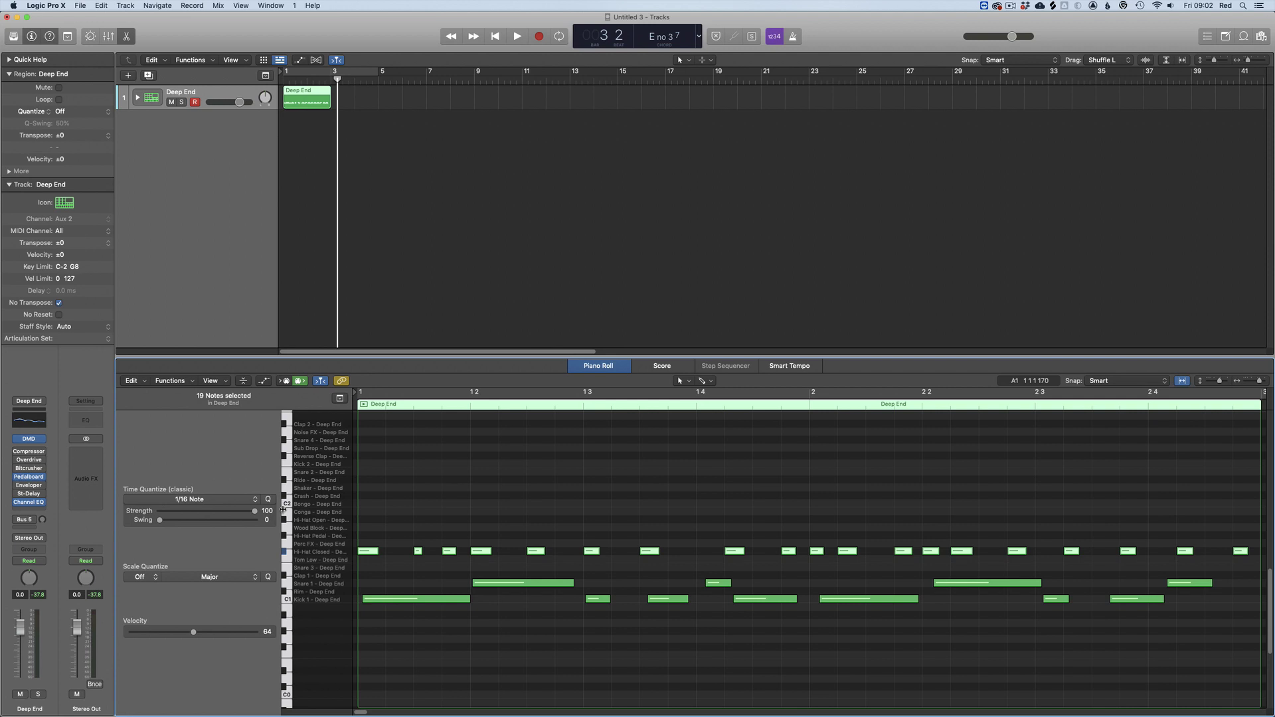
Switch to Cubase and open the Groove Agent SE 01 drum part in the Key Editor
key(super+Tab)
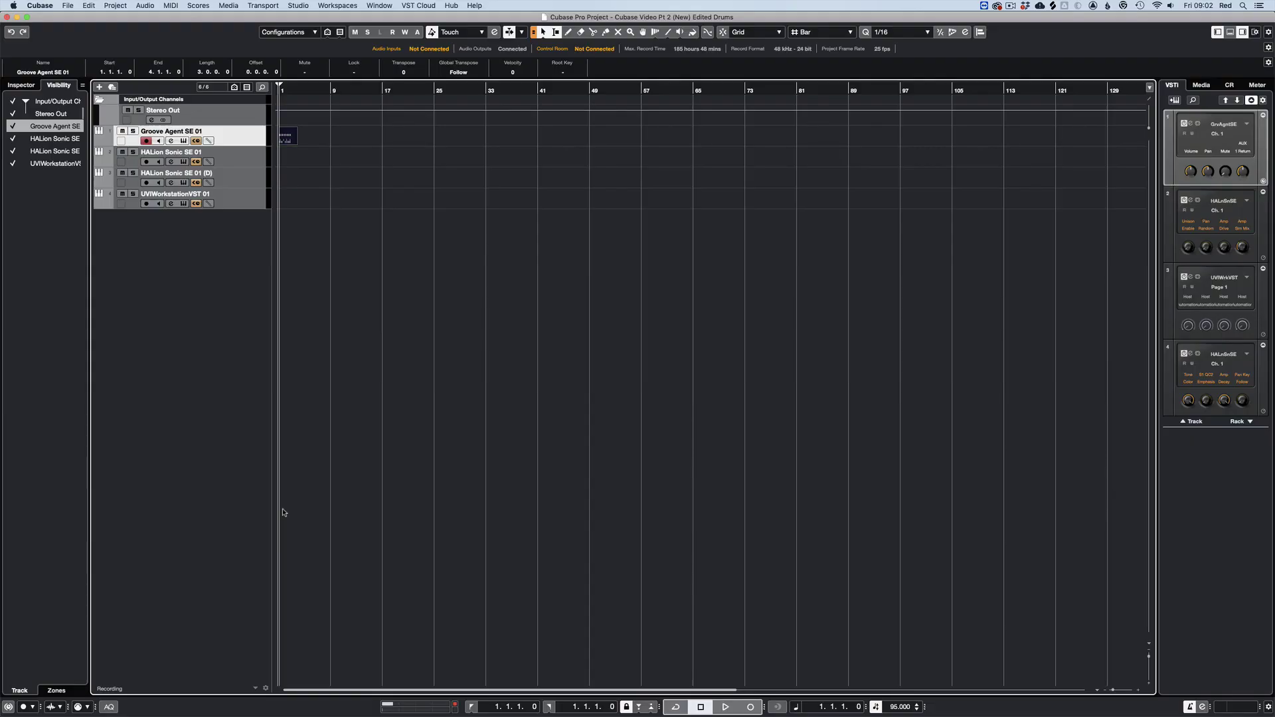
key(h)
key(h)
key(h)
key(h)
key(h)
key(h)
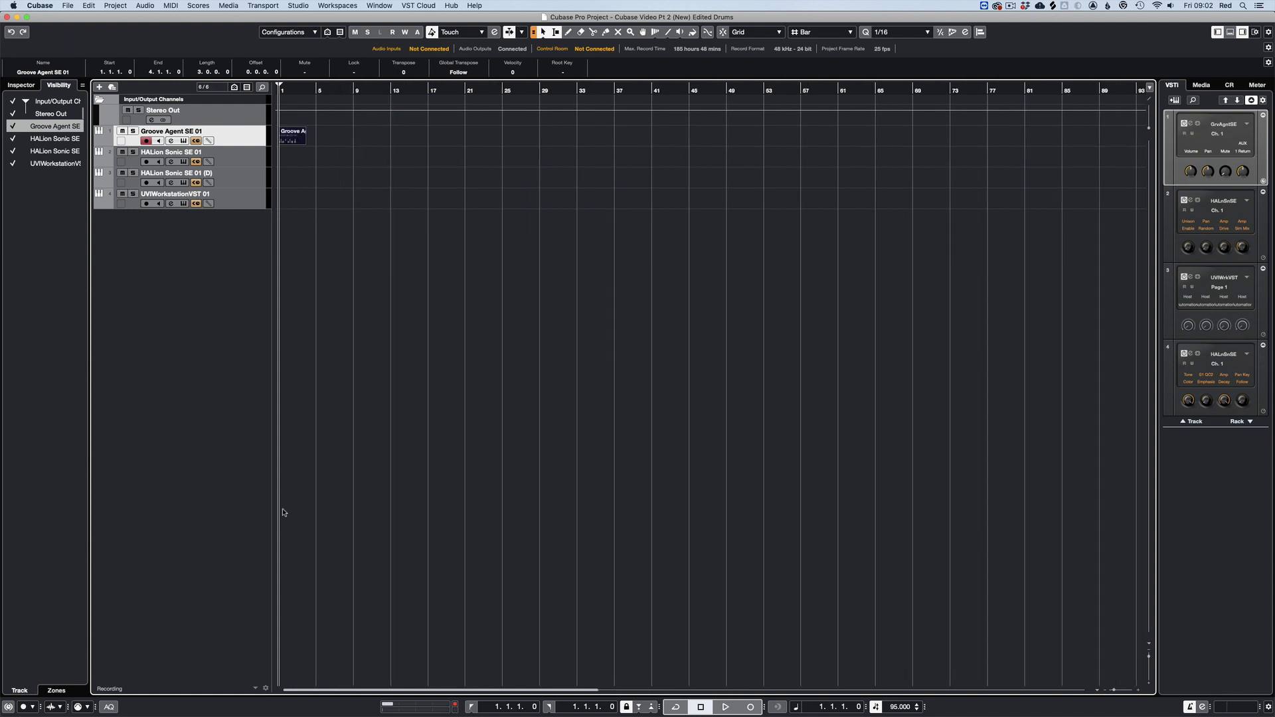
key(h)
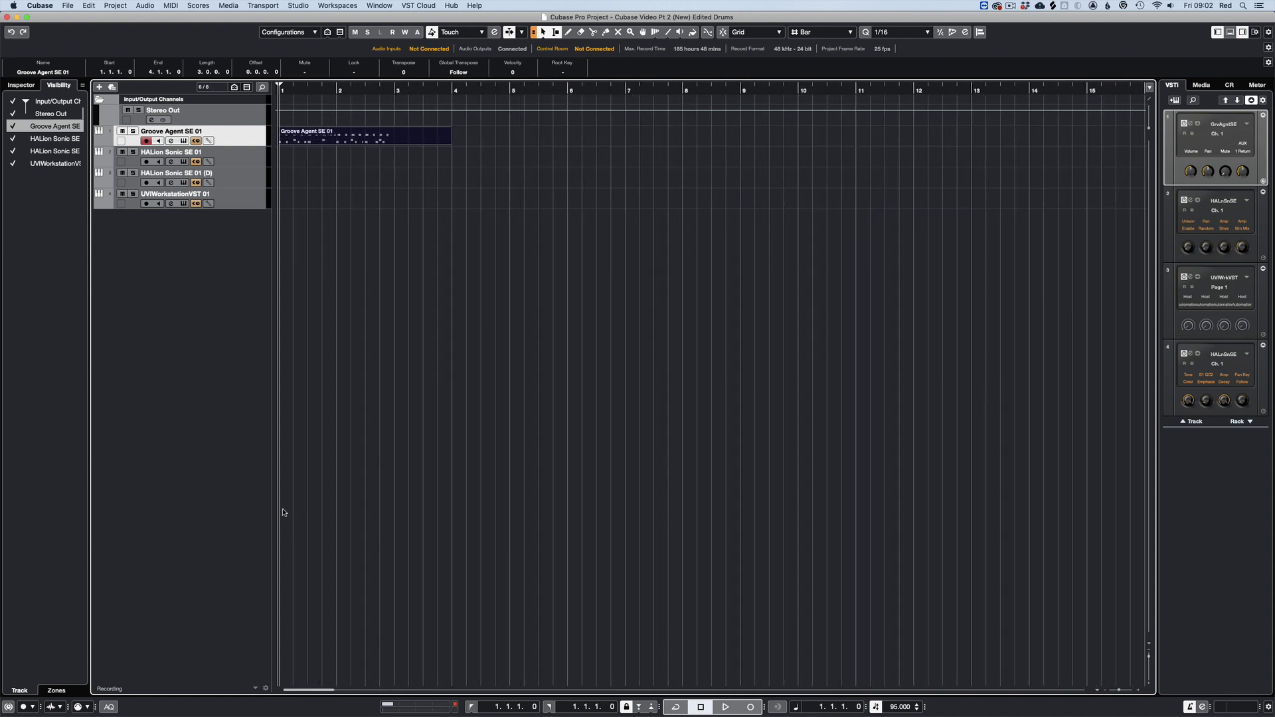
key(shift+h)
key(shift+h)
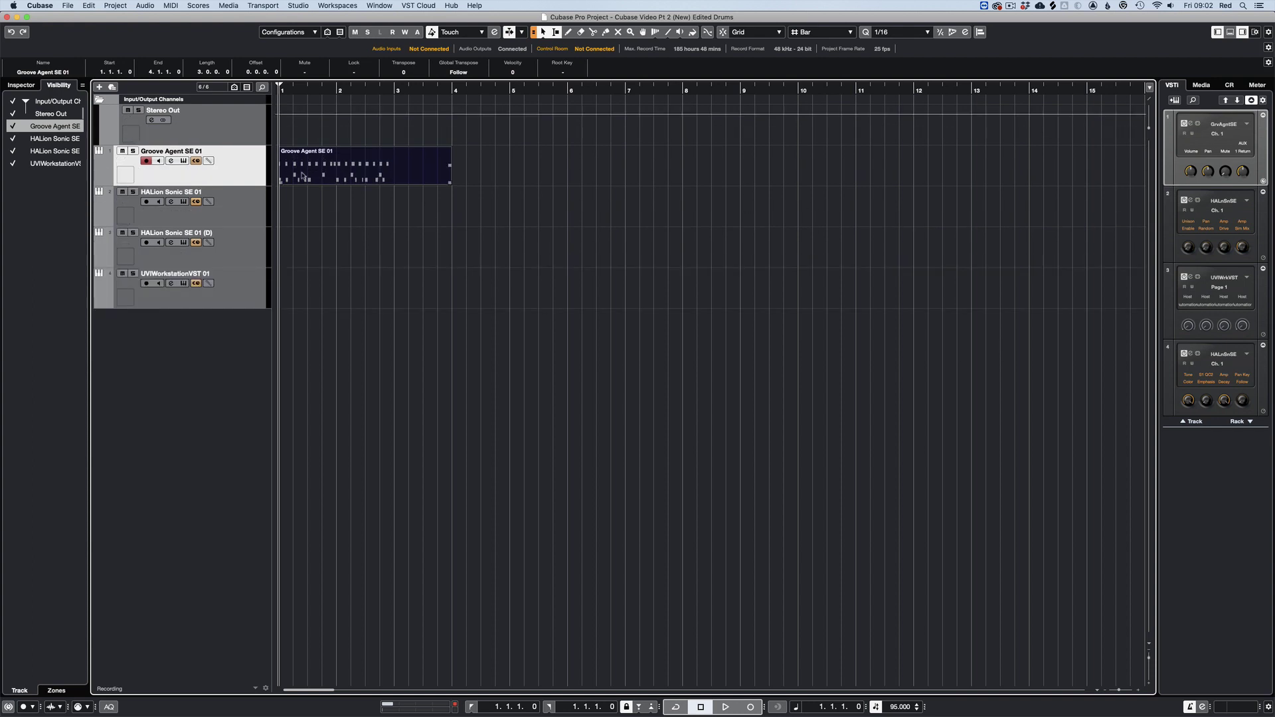
double_click(358, 173)
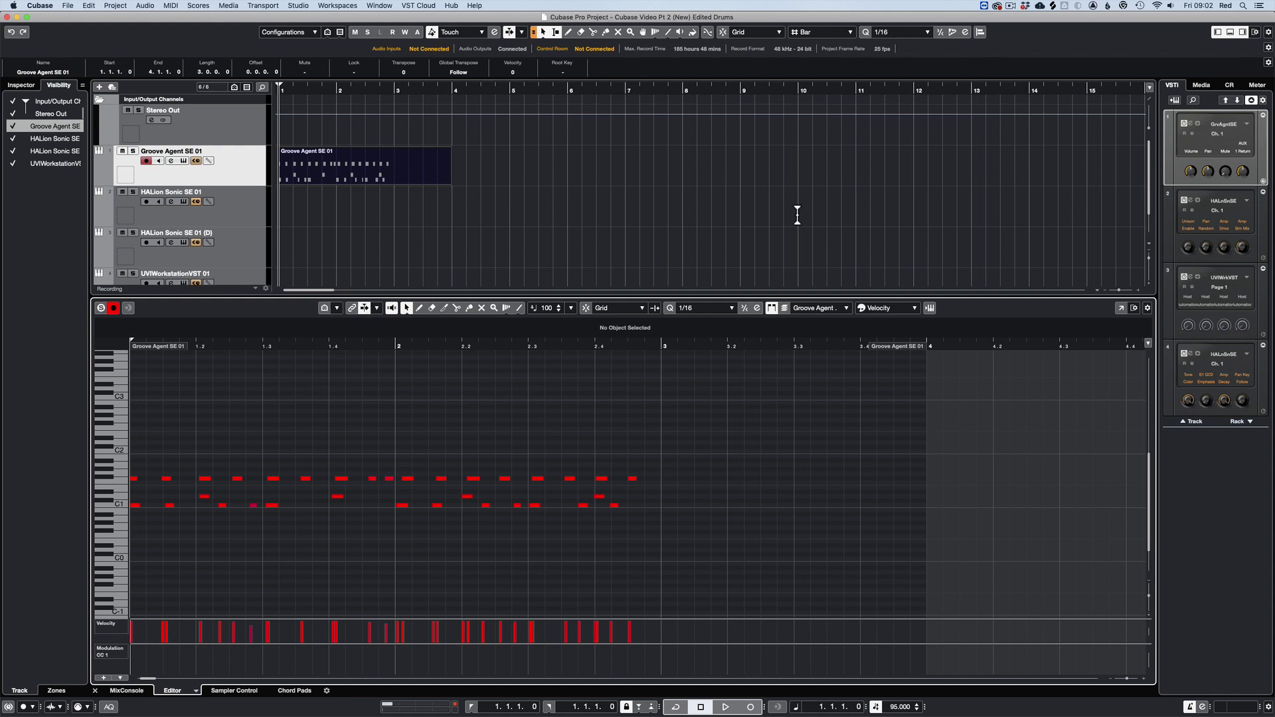
Try quantizing the entire Groove Agent SE 01 drum part to 1/16
click(896, 34)
click(866, 34)
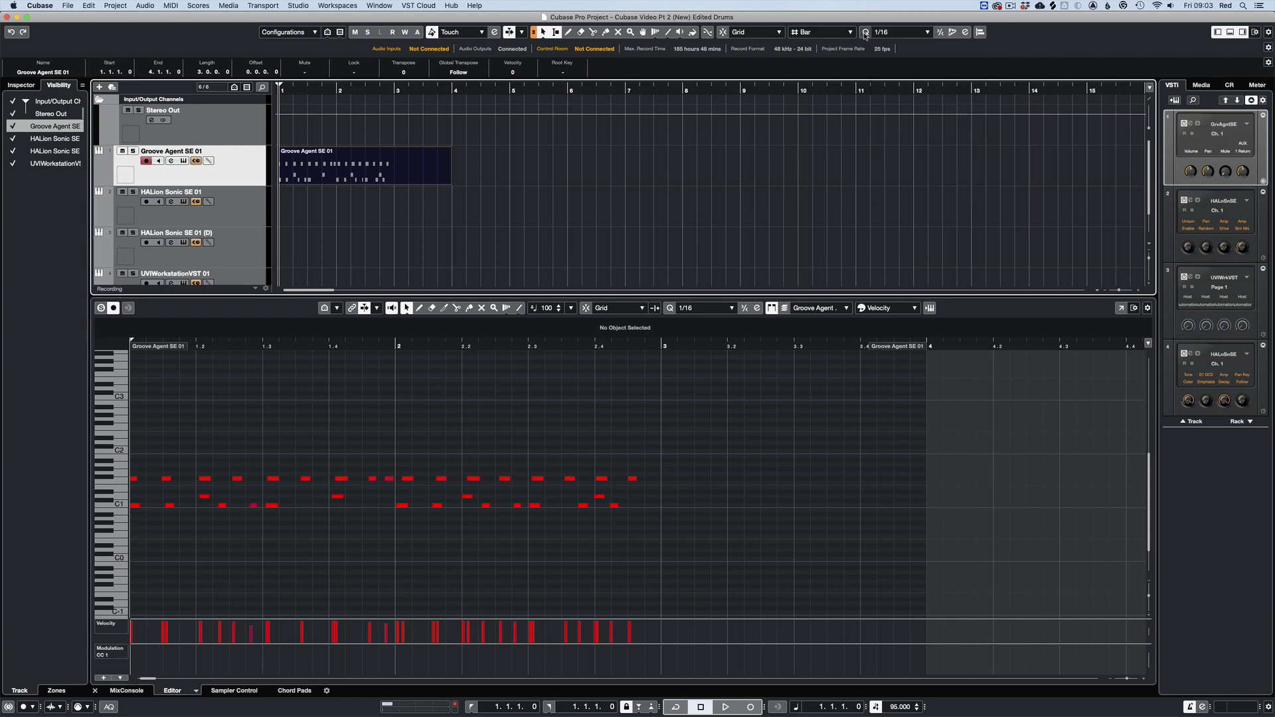
click(865, 33)
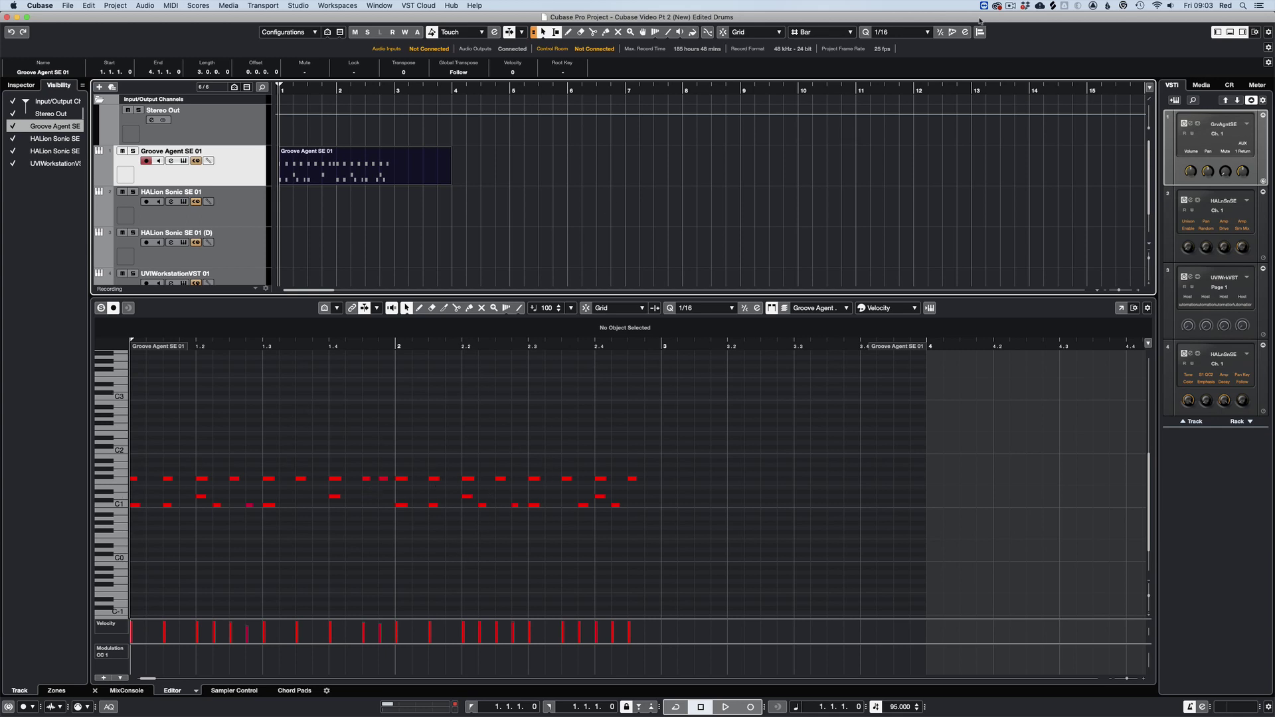
key(super+z)
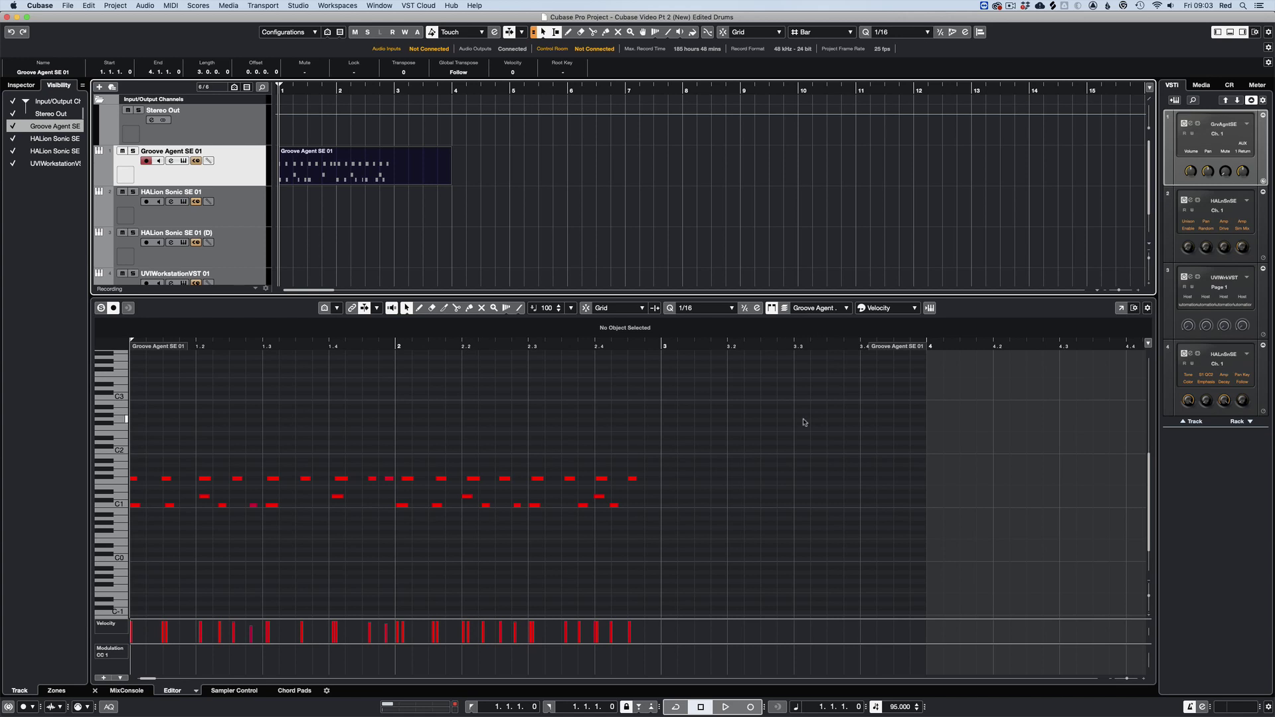
Try quantizing only the F#1 hi-hat notes of the drum part to 1/16
click(110, 478)
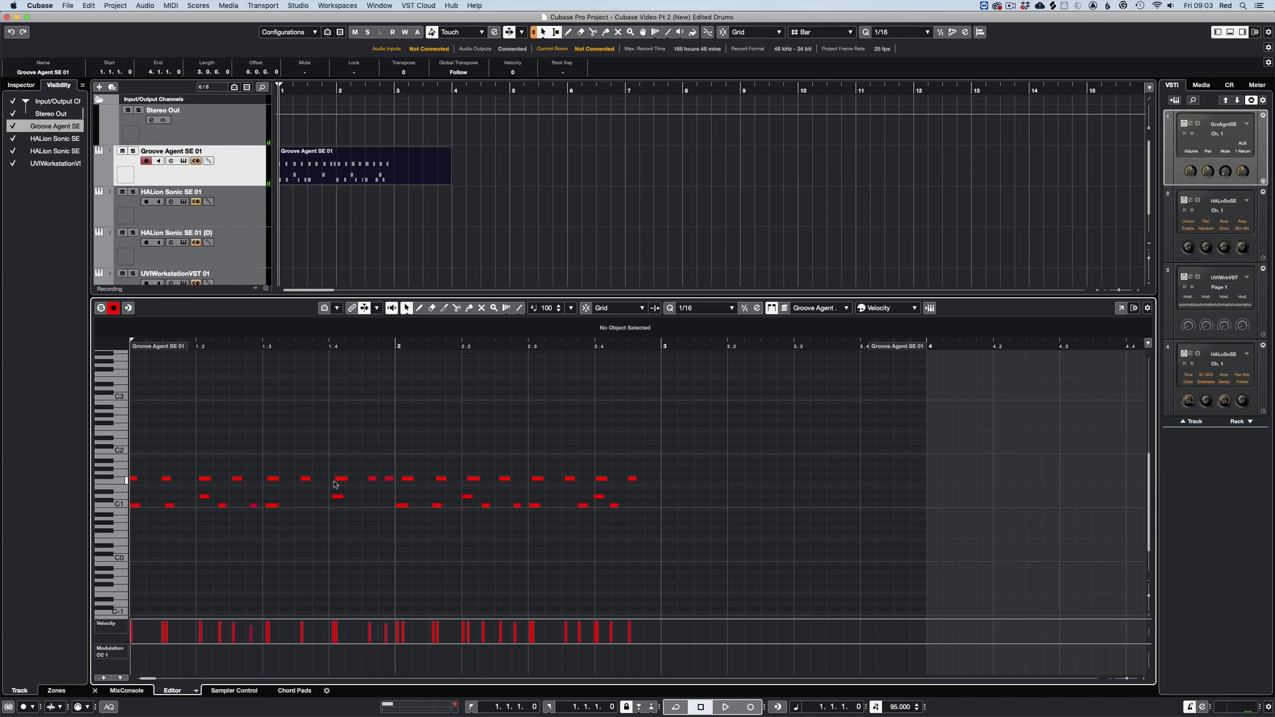
click(111, 478)
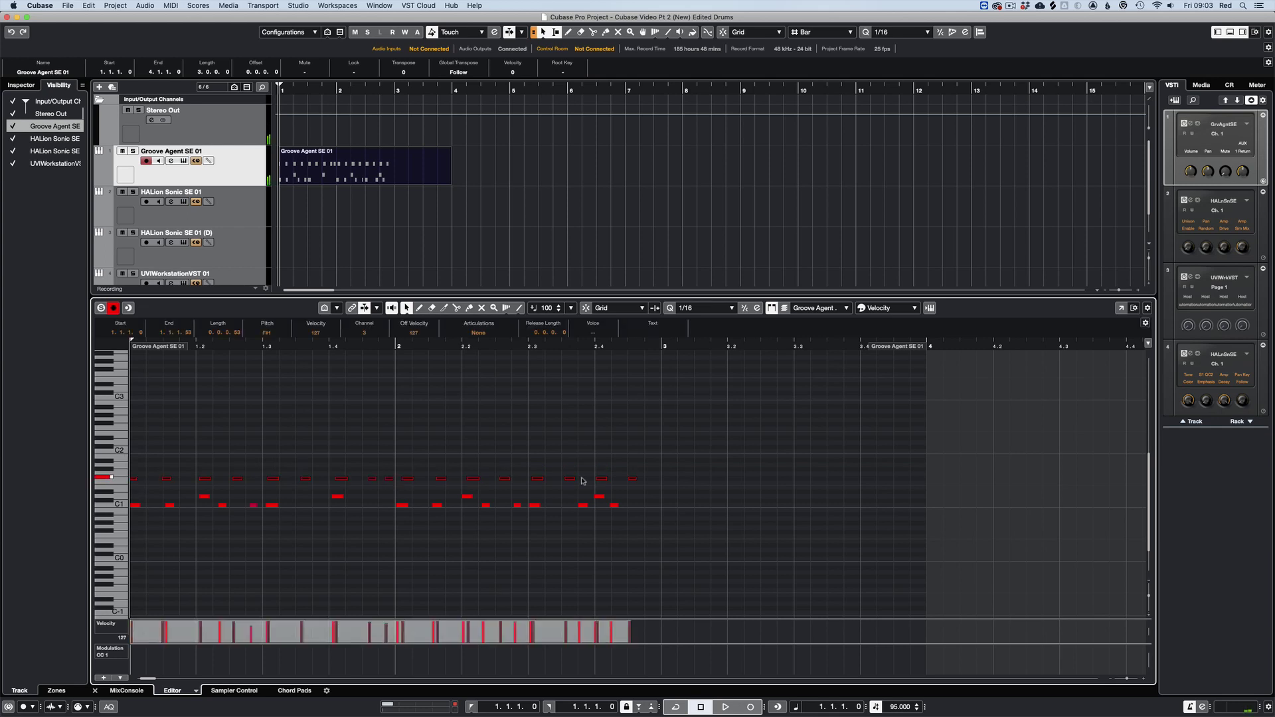
click(671, 309)
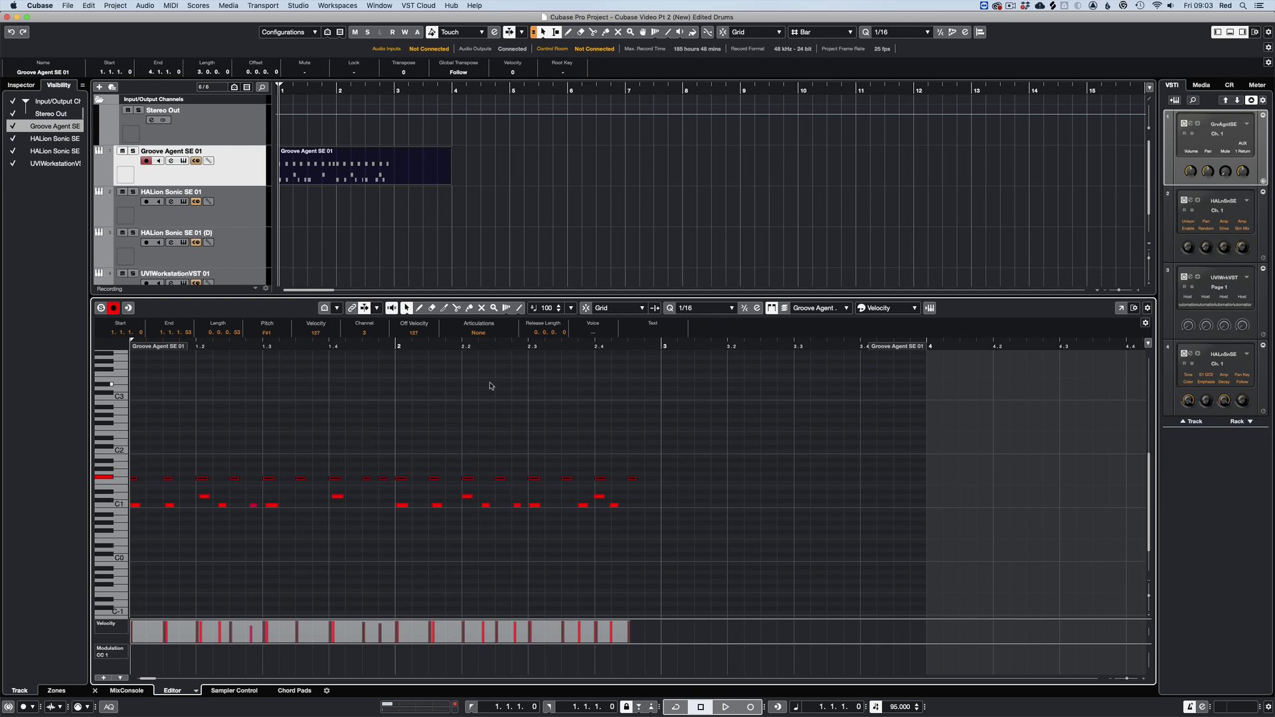
click(771, 443)
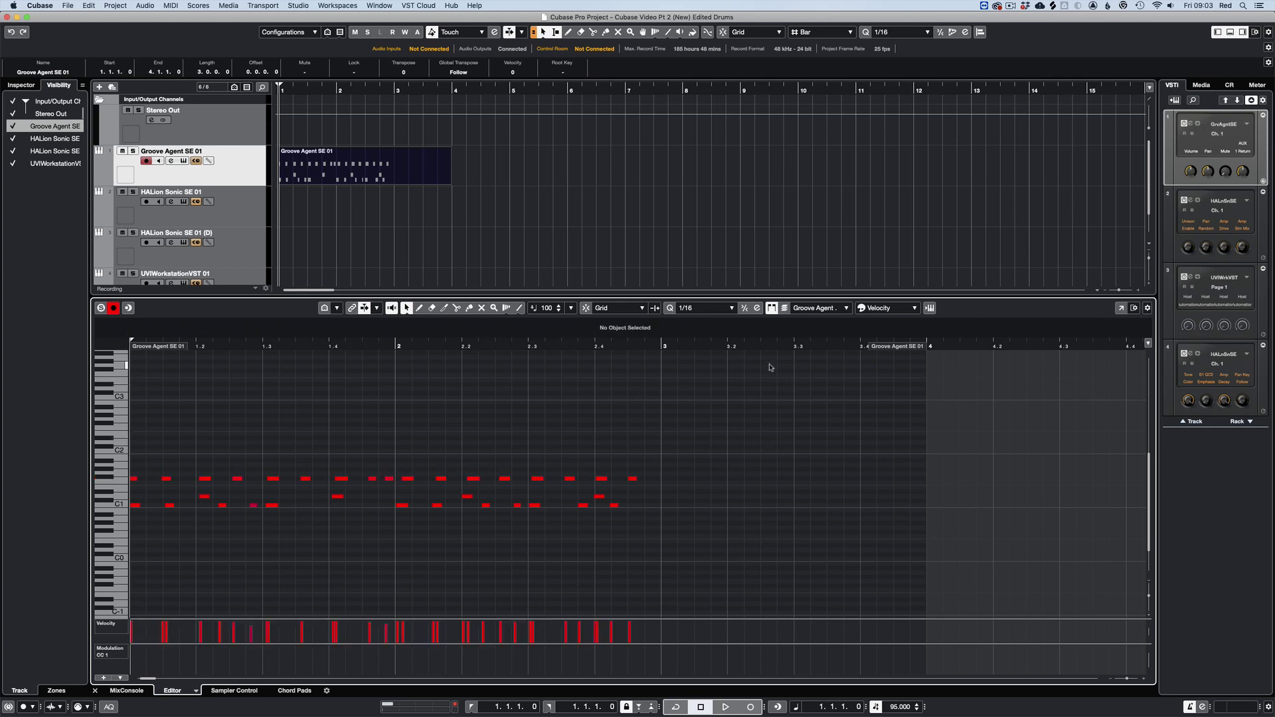
Try Iterative Quantize at 1/16 on only the F#1 hi-hat notes and play back the drum part
click(743, 308)
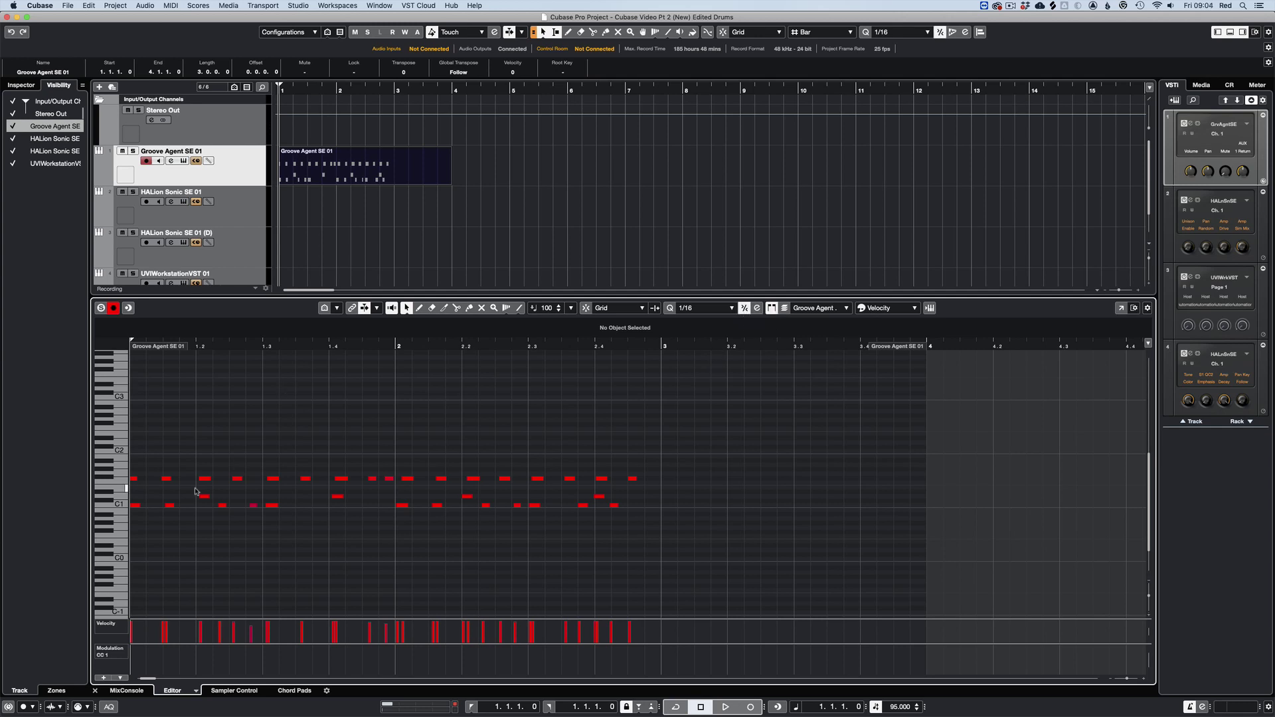
click(106, 480)
click(106, 480)
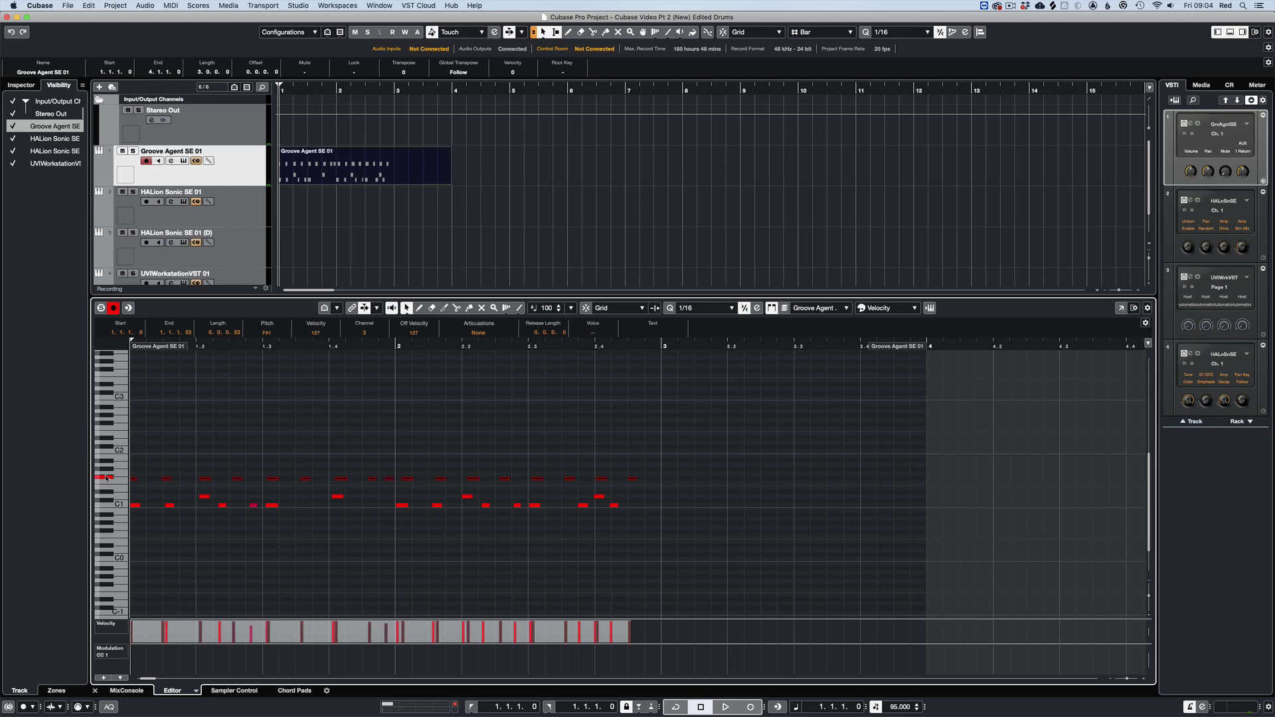
click(670, 308)
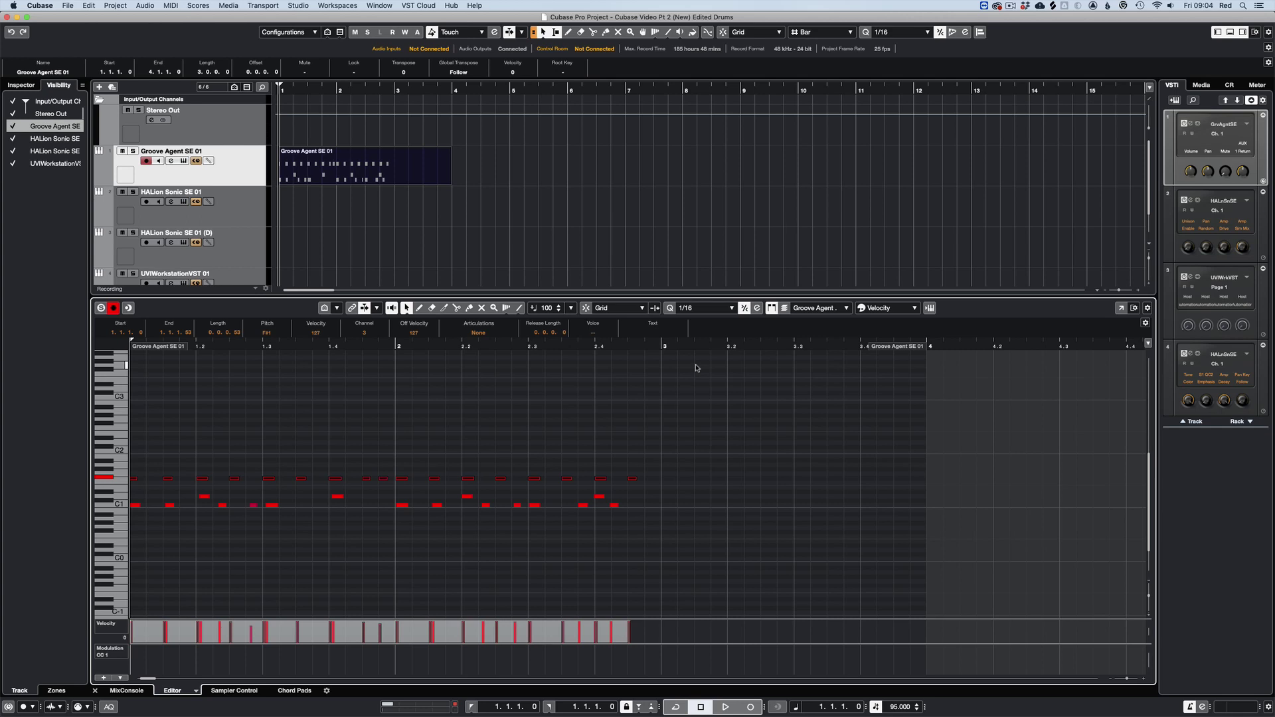
key(space)
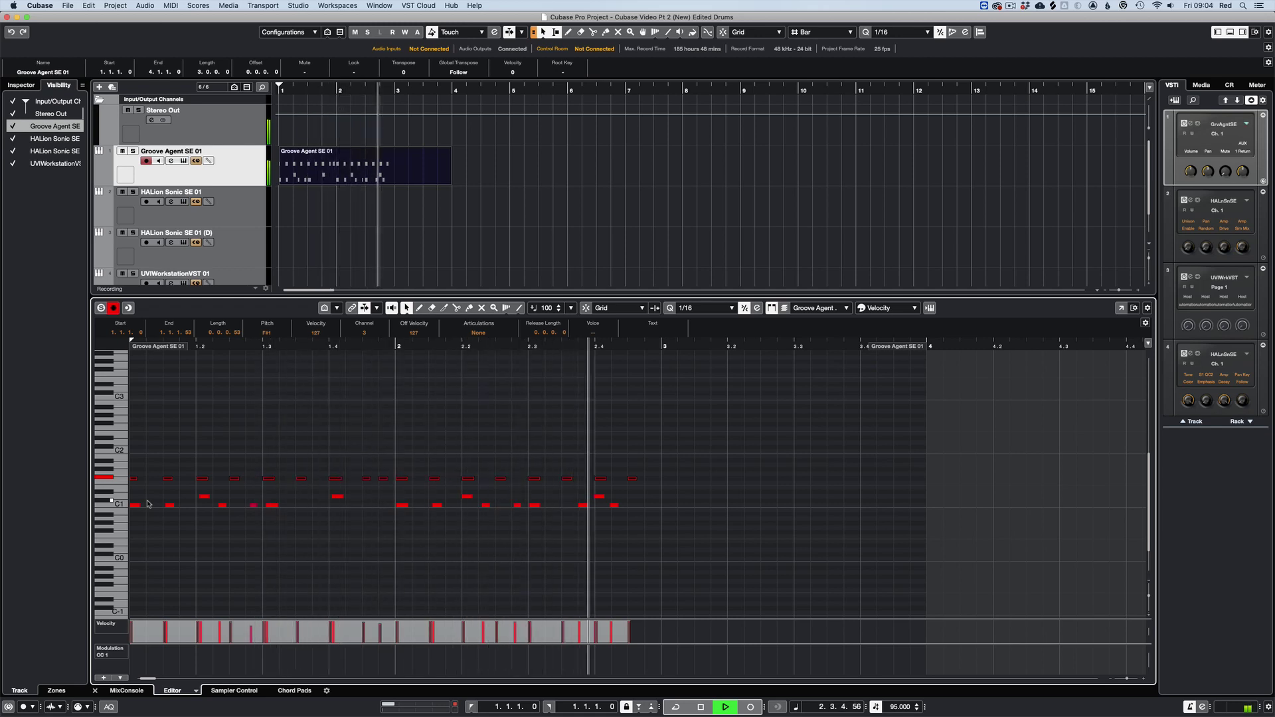
key(space)
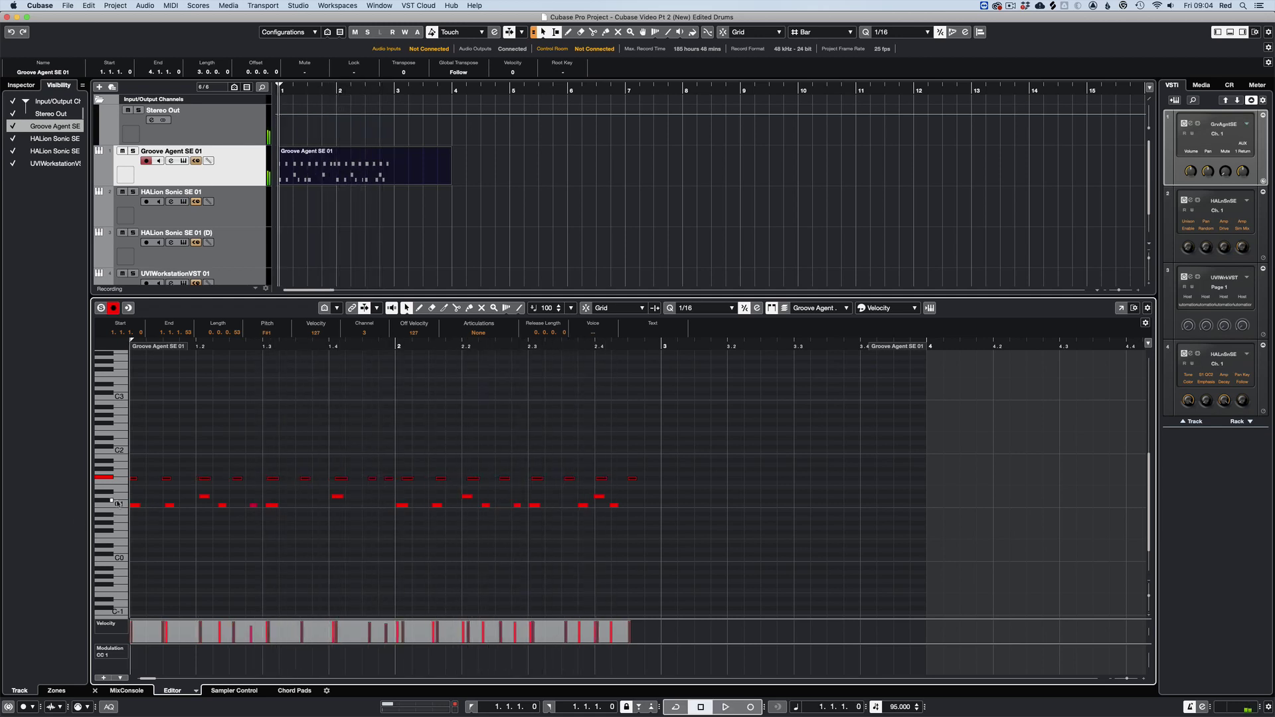
Turn off Iterative Quantize and quantize the C1 kick notes and D1 snare notes to 1/16
click(119, 507)
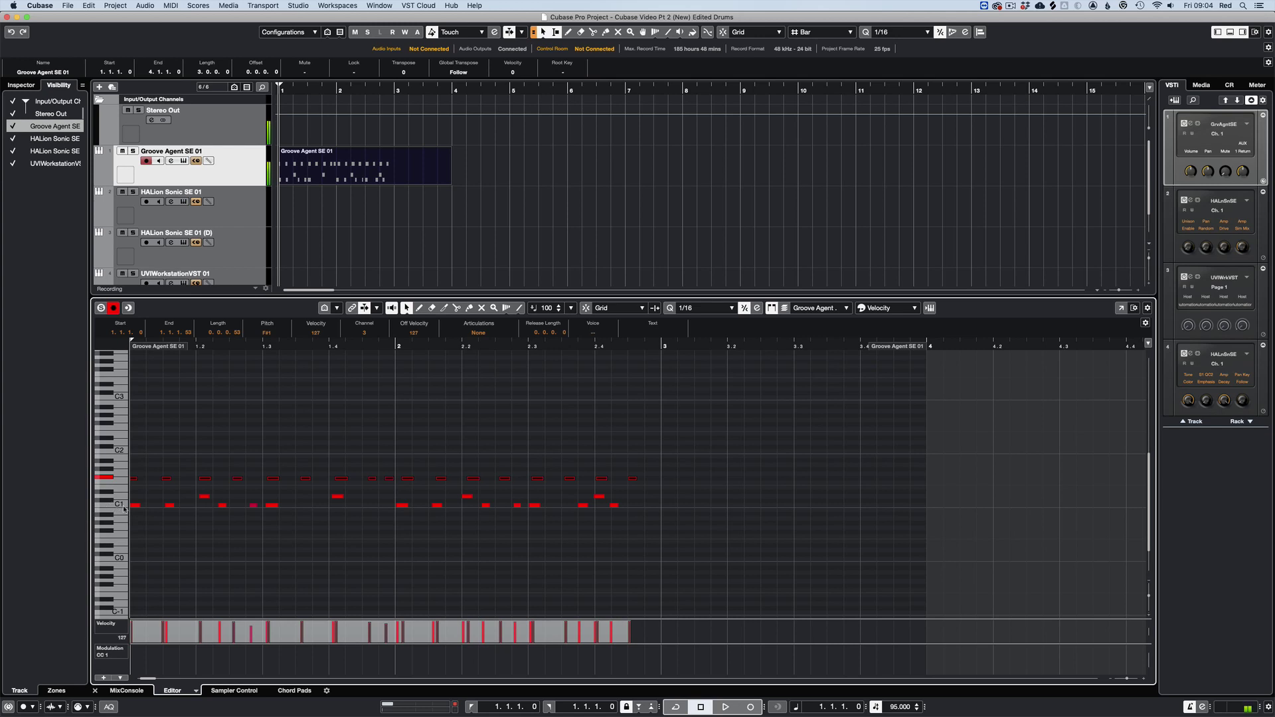
super+click(120, 506)
super+click(120, 497)
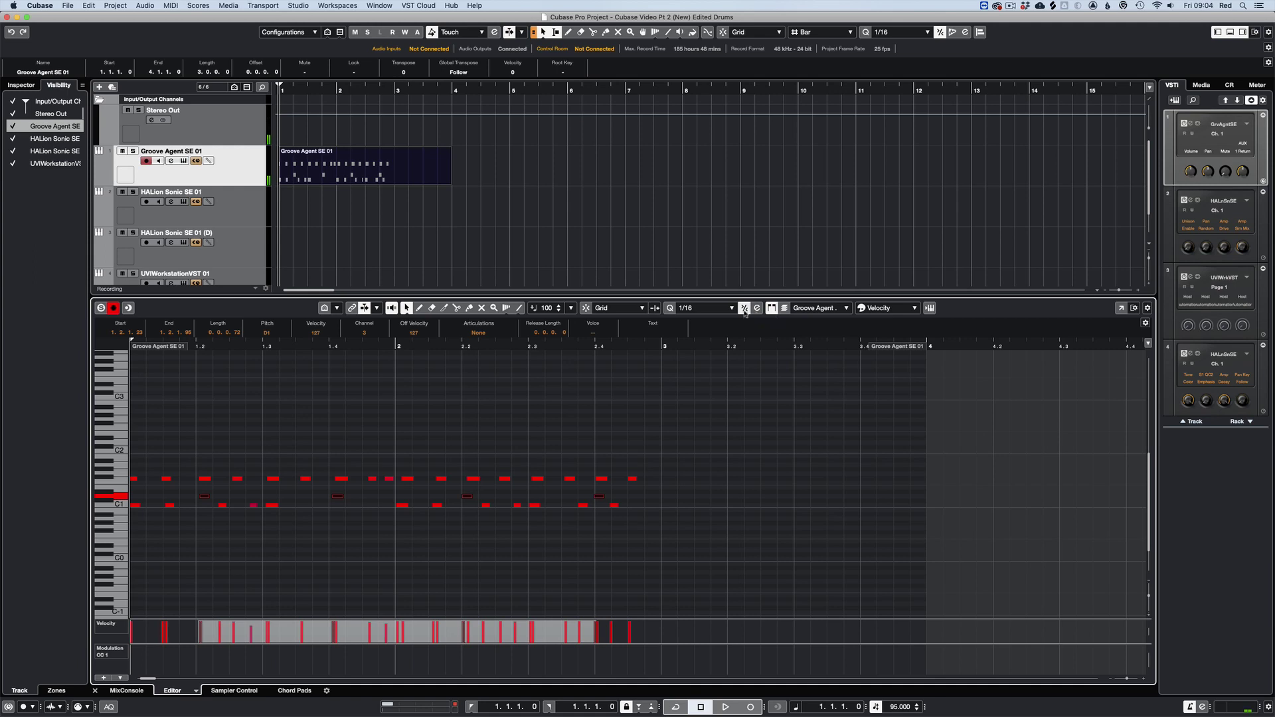
click(122, 505)
click(130, 503)
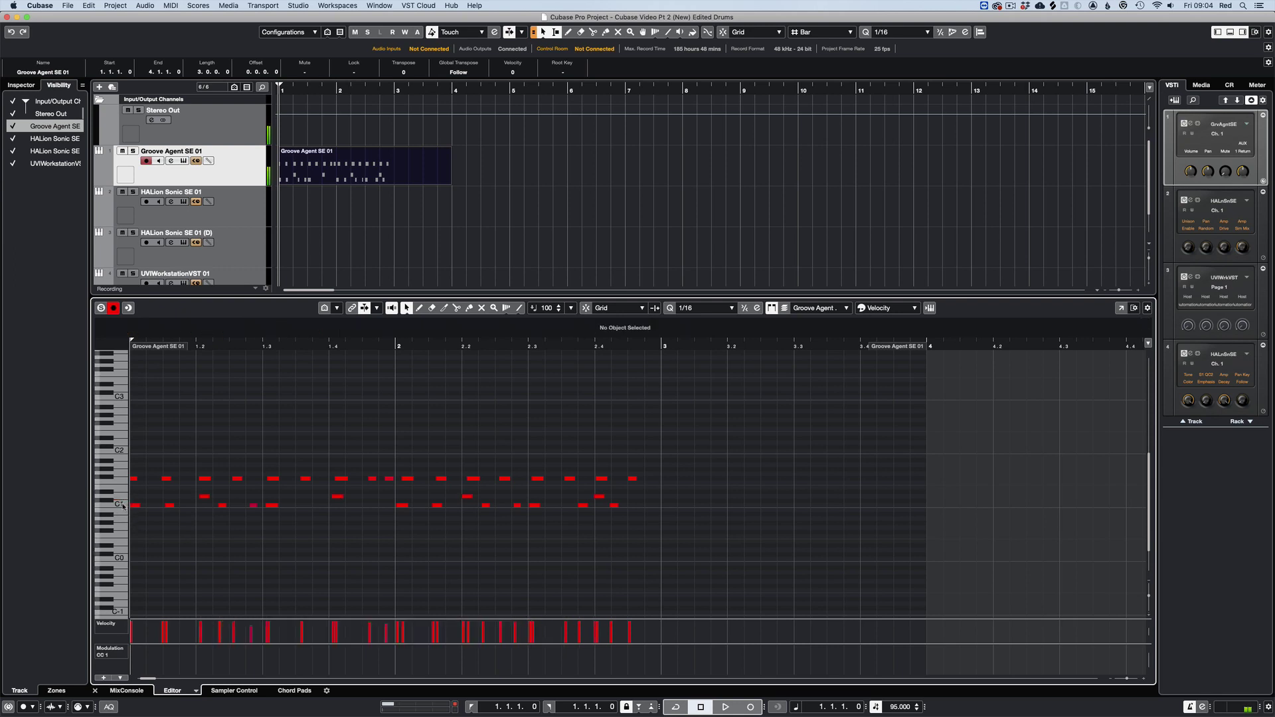
click(122, 504)
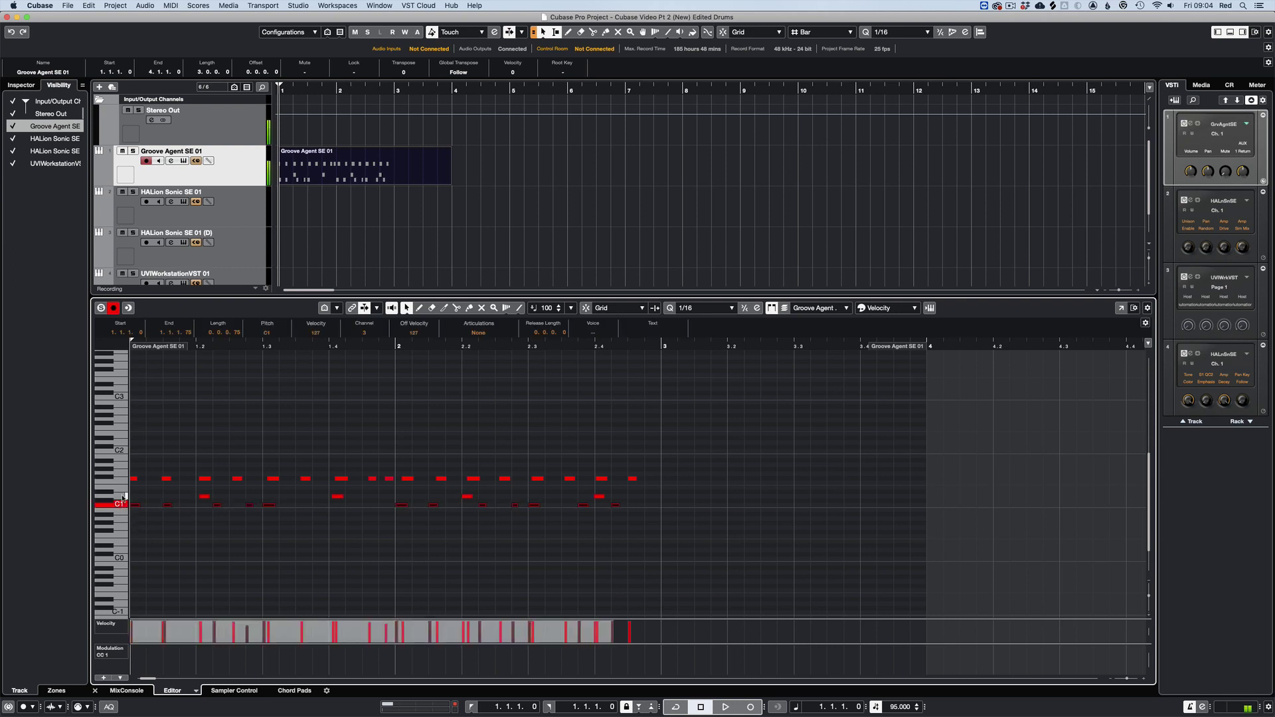
click(123, 497)
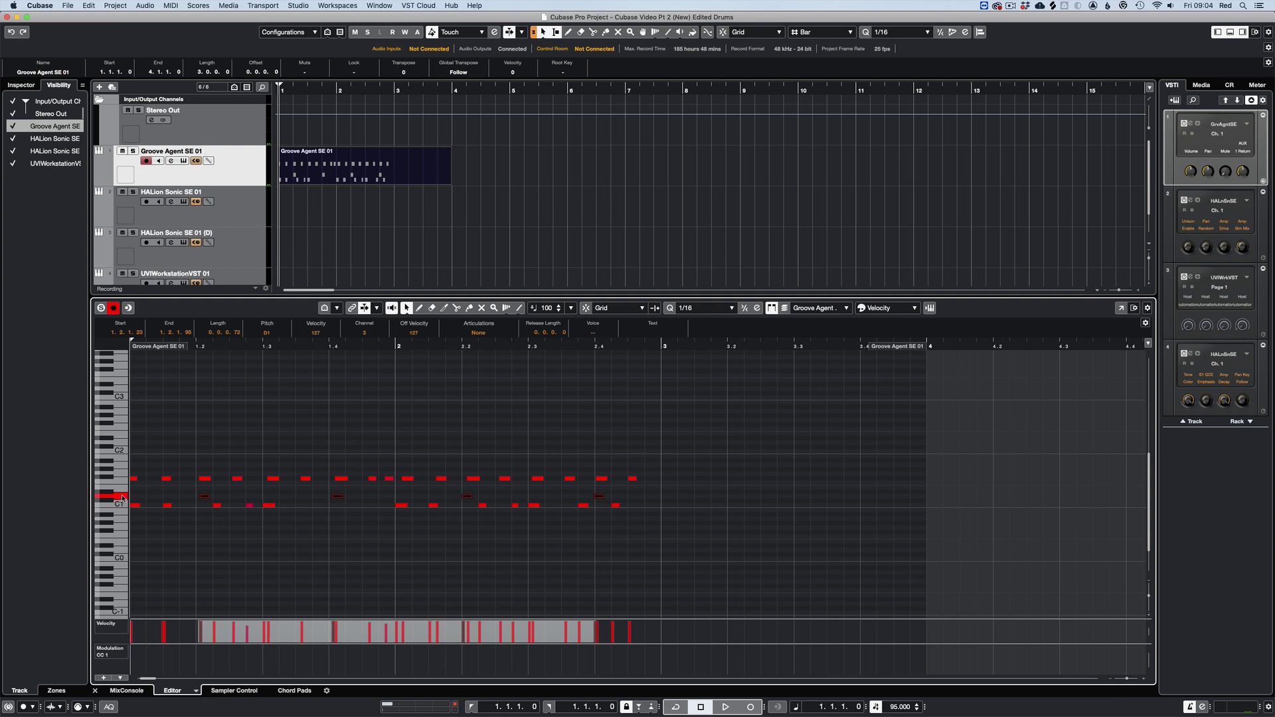
key(q)
Play back the drum part with its editor closed, and reopen the editor
key(super+alt+e)
key(space)
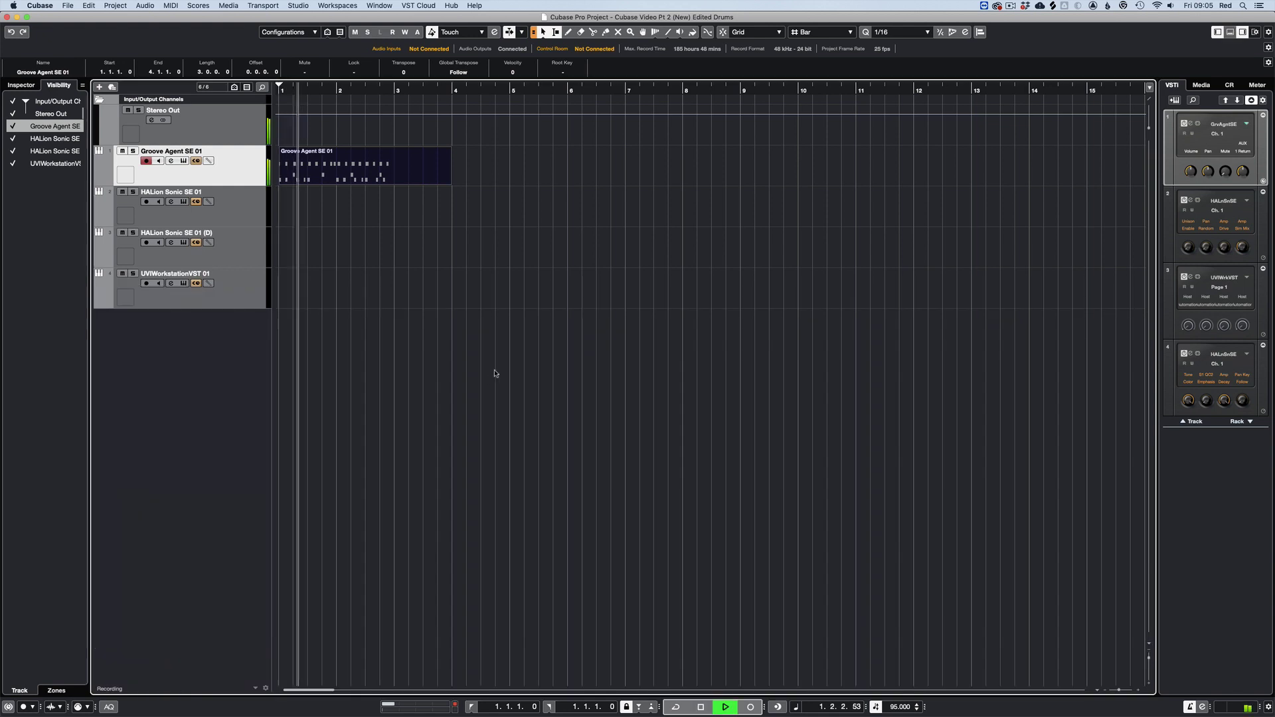
key(super+alt+e)
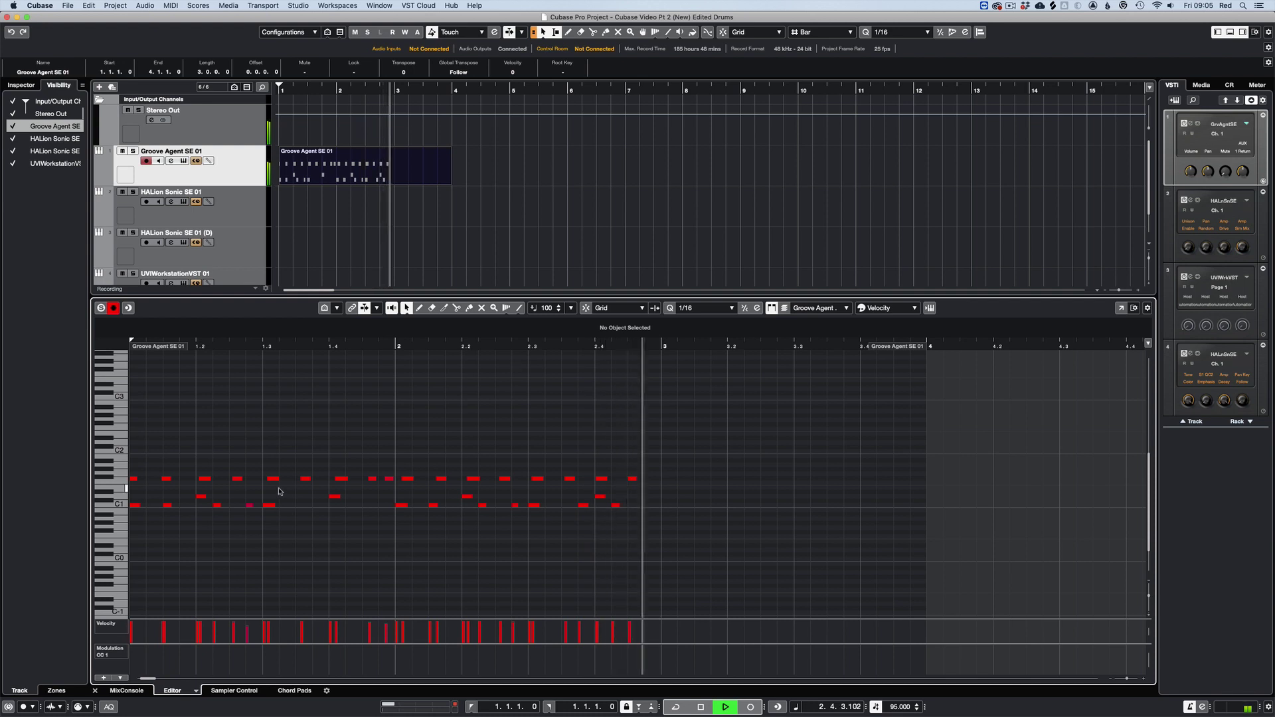
Turn on Iterative Quantize, apply it twice at 1/16 to only the F#1 hi-hat notes, and play back the drum part
key(space)
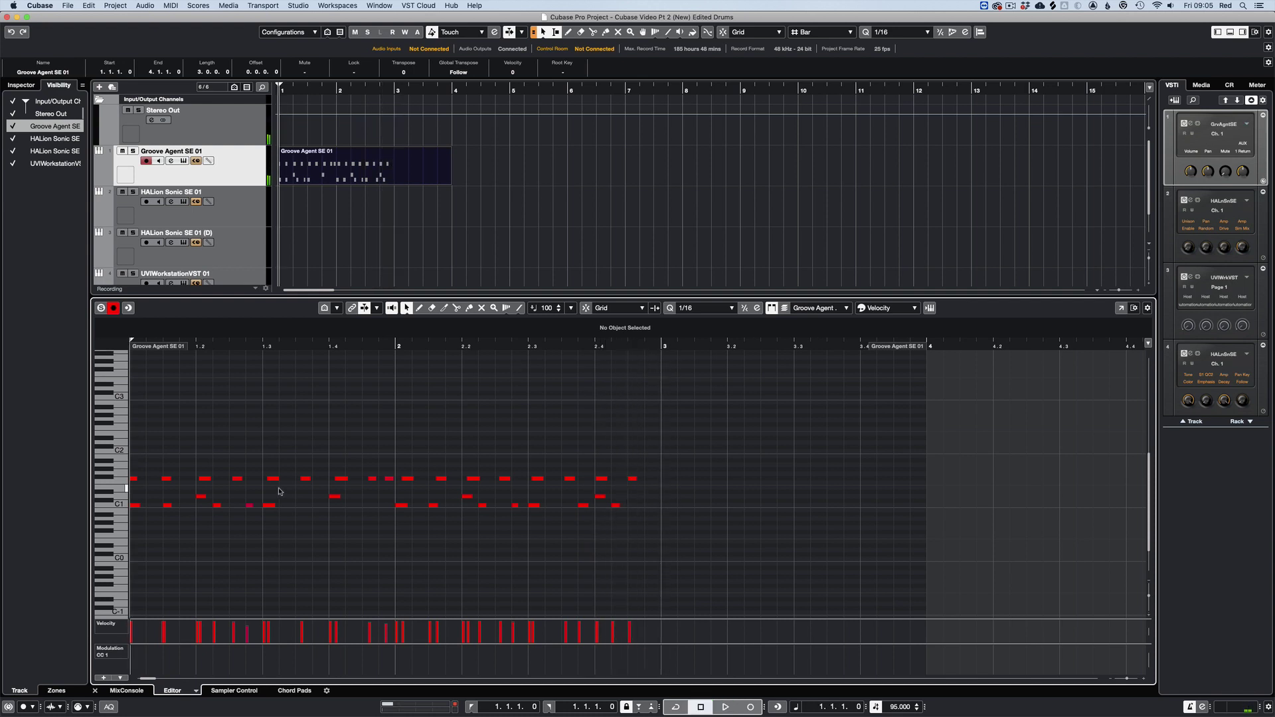
click(110, 476)
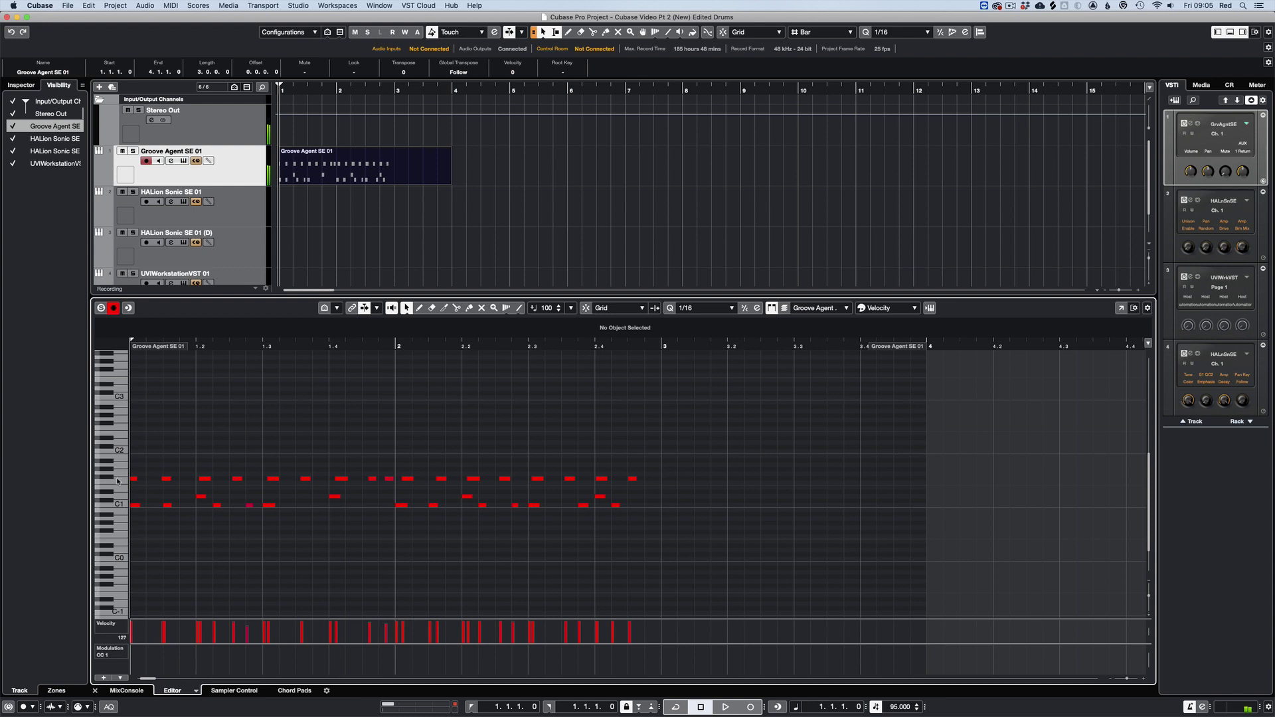
click(107, 478)
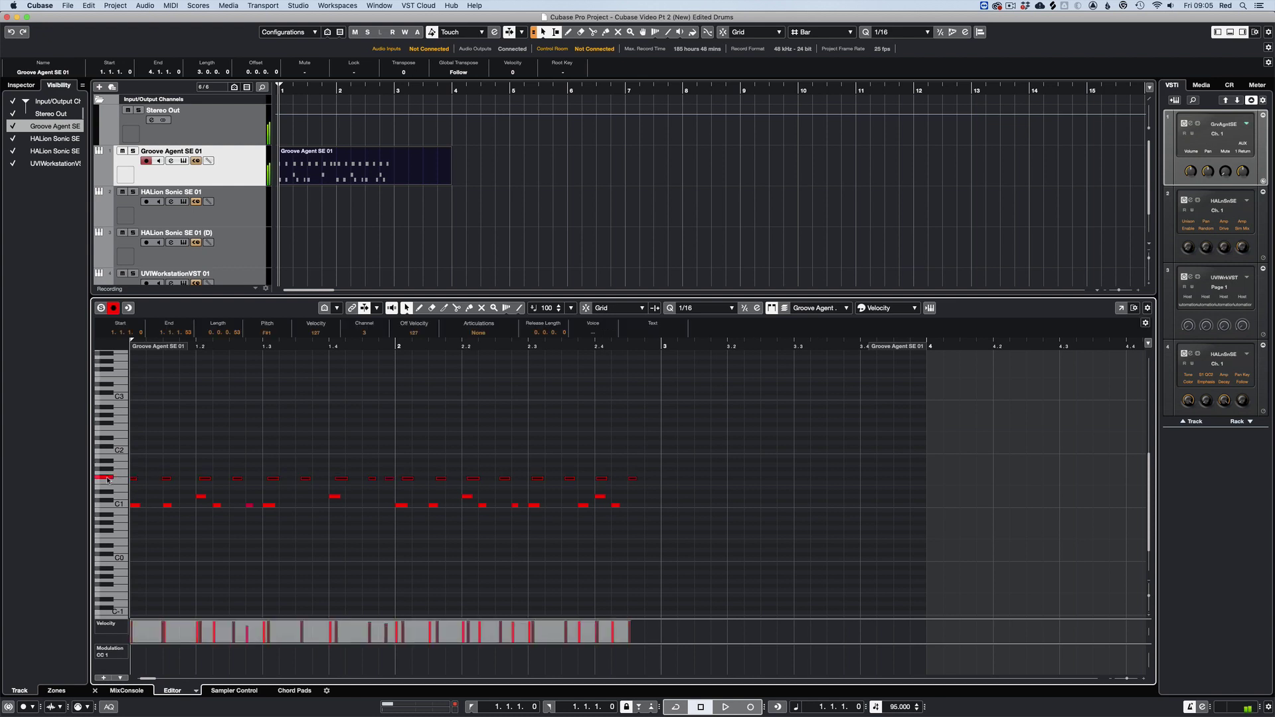
key(super+e)
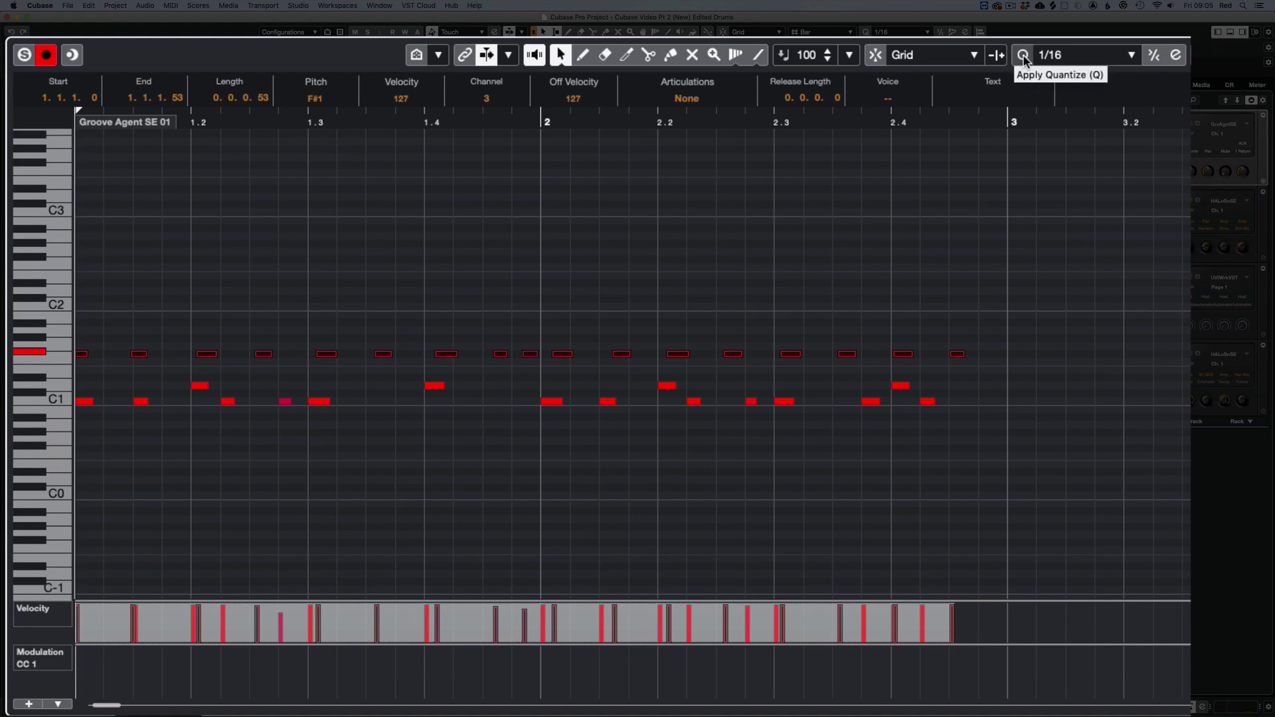
click(1156, 57)
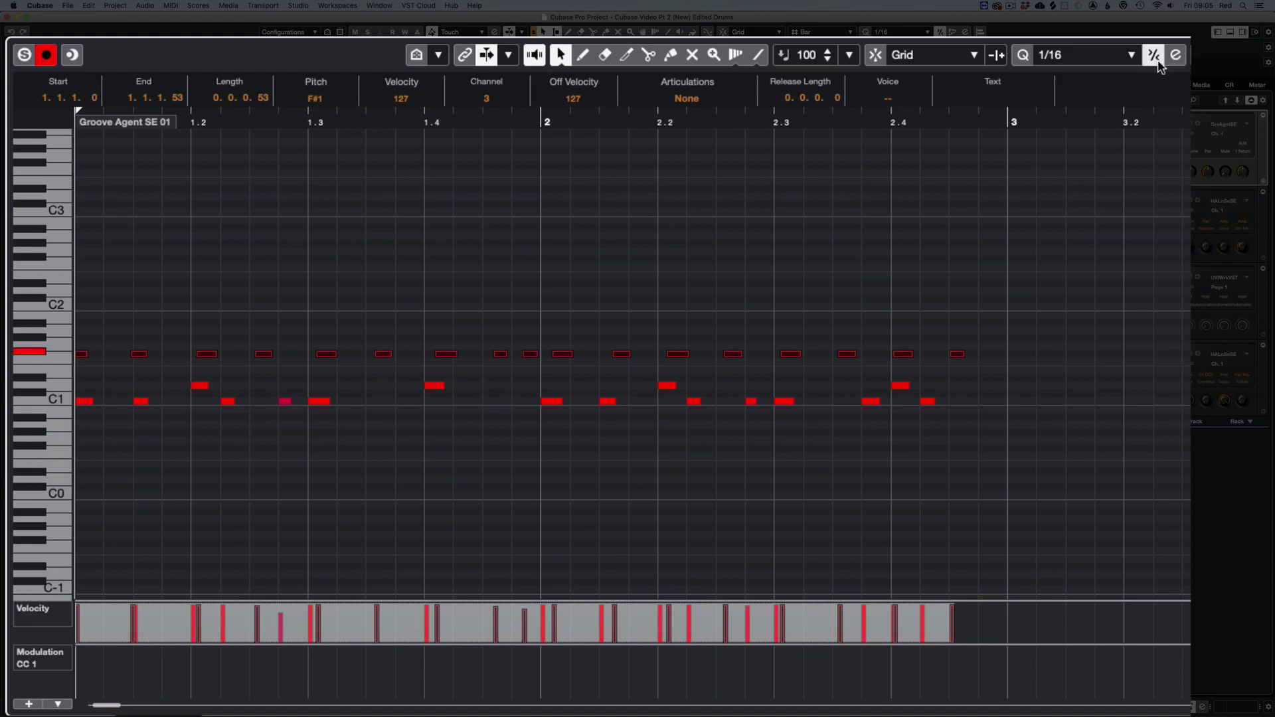
click(1022, 55)
click(1022, 55)
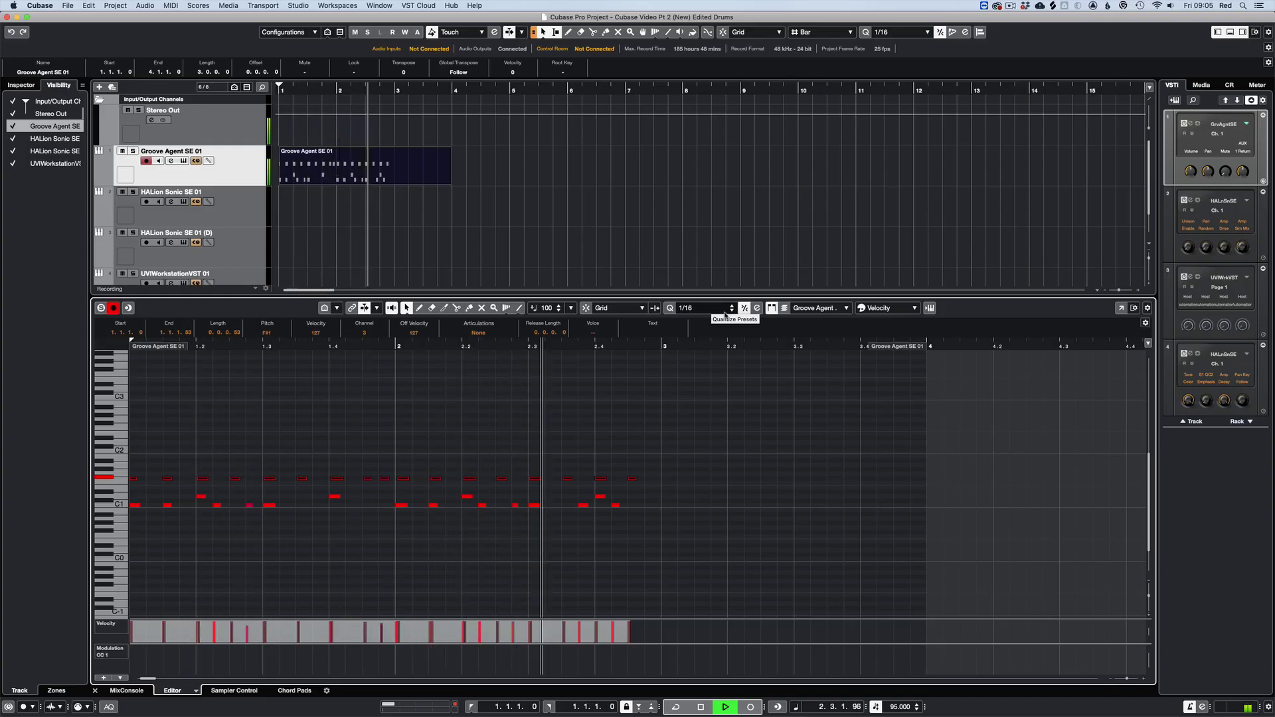
key(space)
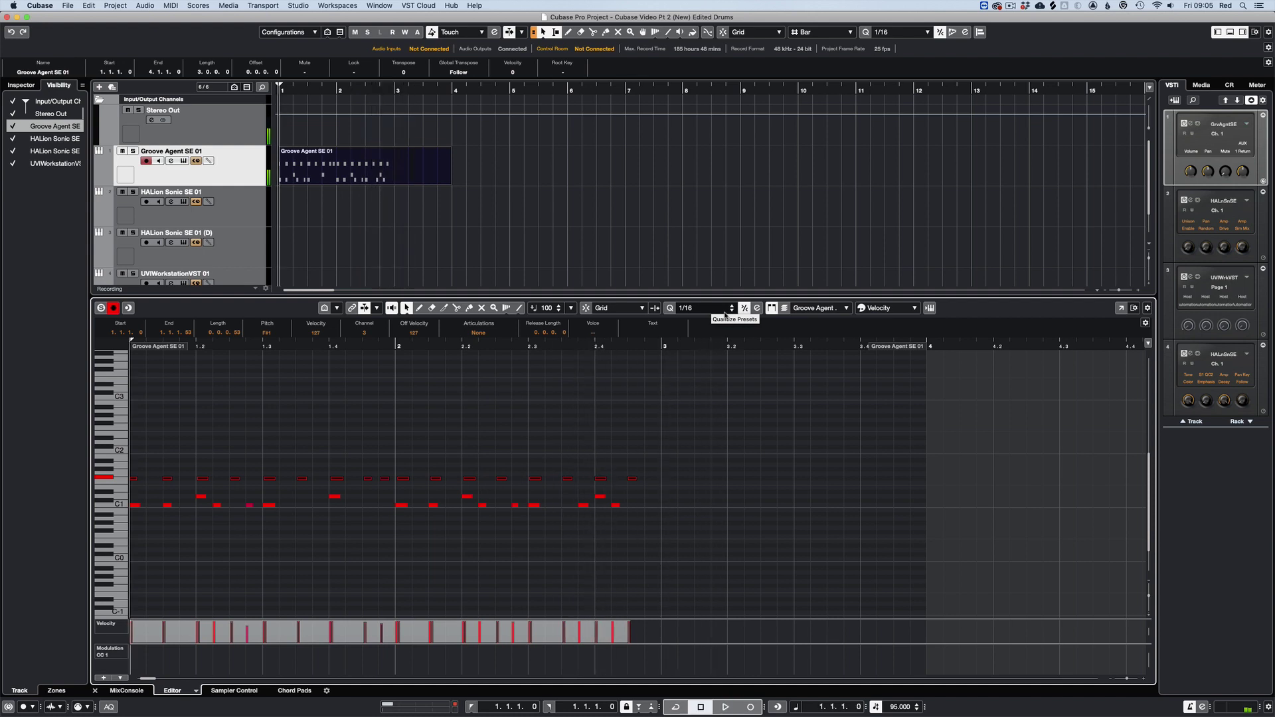